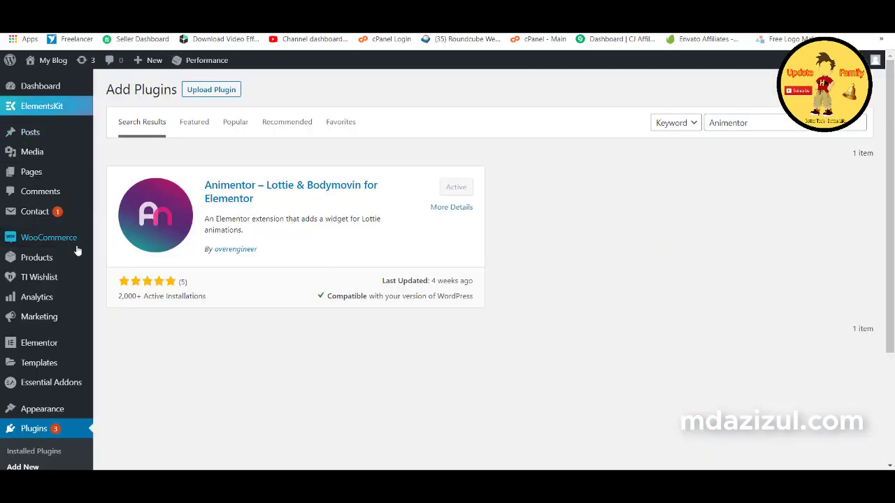
Step: Create a new page and set its OceanWP content layout to Full Width
scroll(43, 414, down, 3)
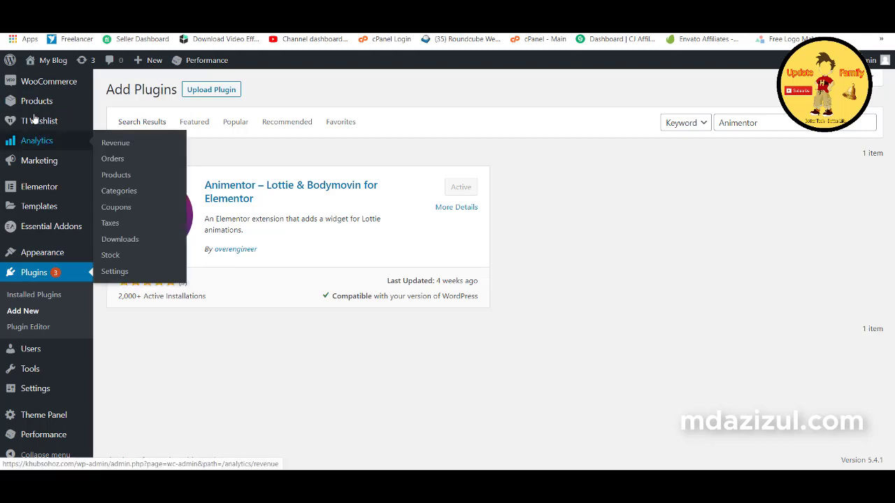
mouse_move(40, 90)
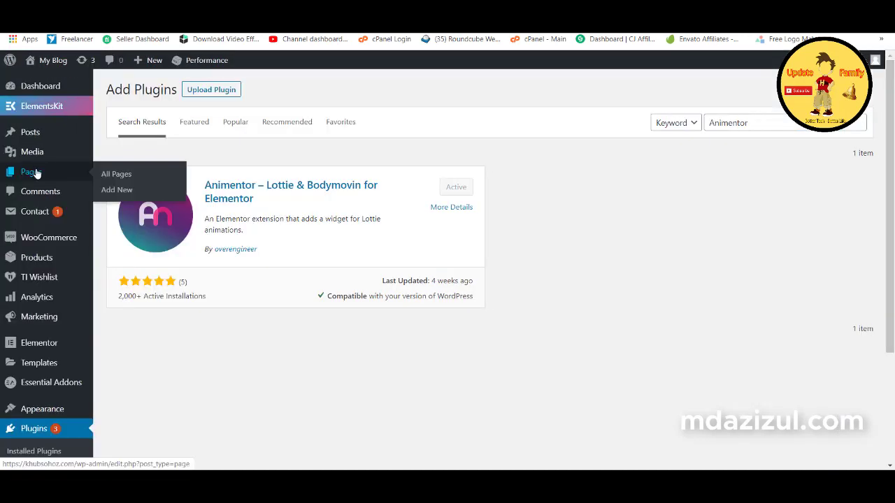
click(117, 191)
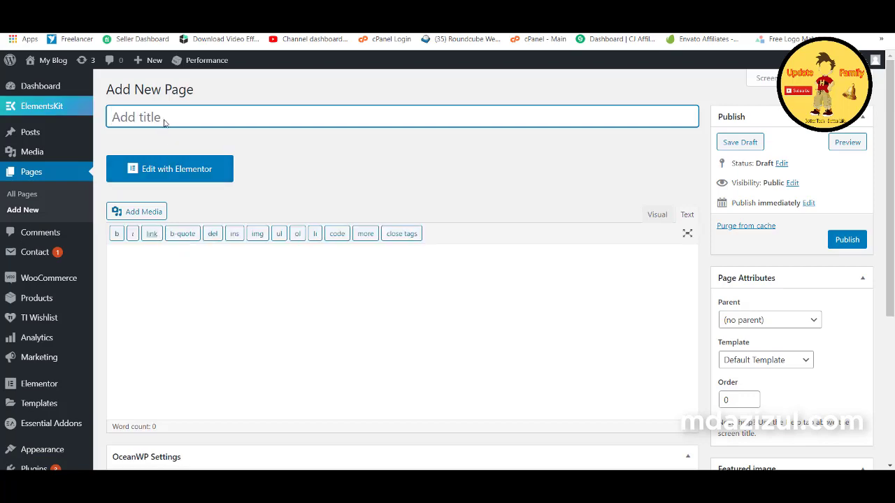
scroll(567, 279, down, 4)
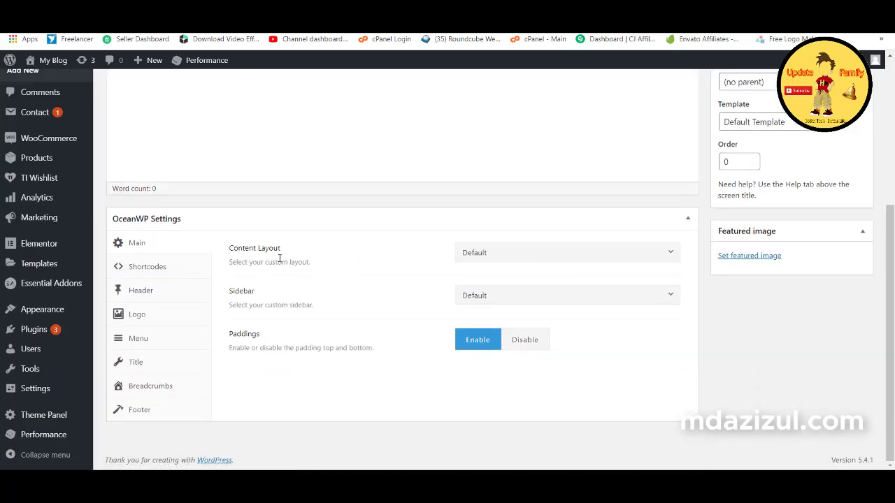
click(499, 254)
click(483, 337)
Step: Disable the page title display and open the page in Elementor
click(149, 361)
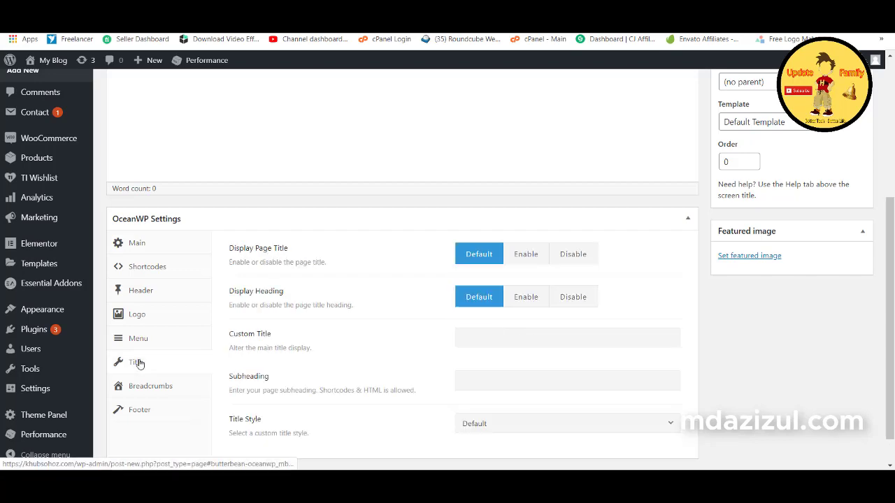
click(575, 255)
scroll(827, 179, up, 4)
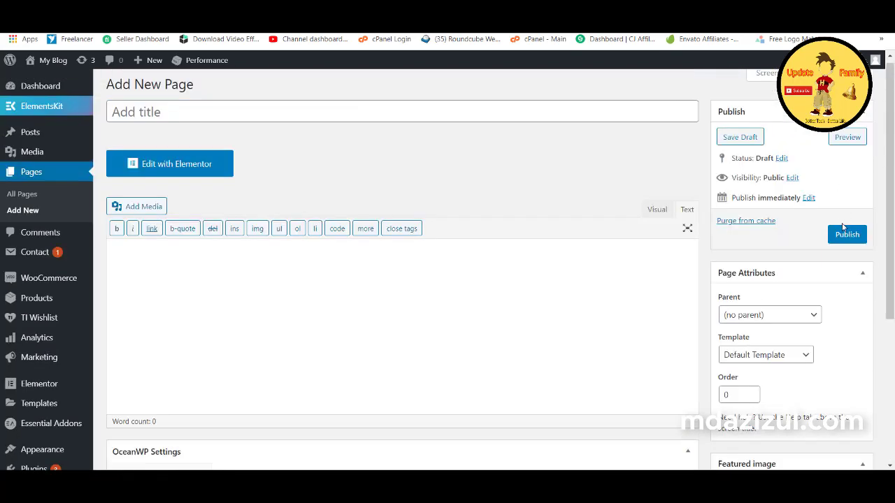
click(179, 167)
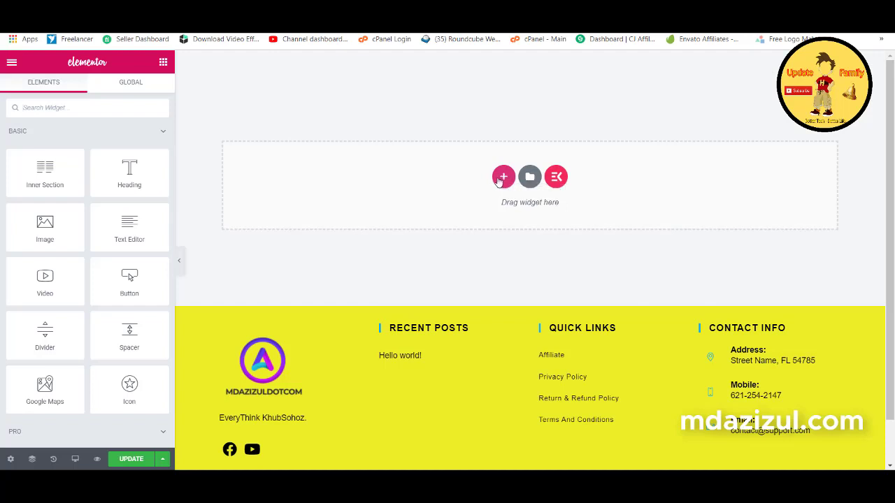
Step: Add a two-column section and search the widgets for 'lot'
click(501, 177)
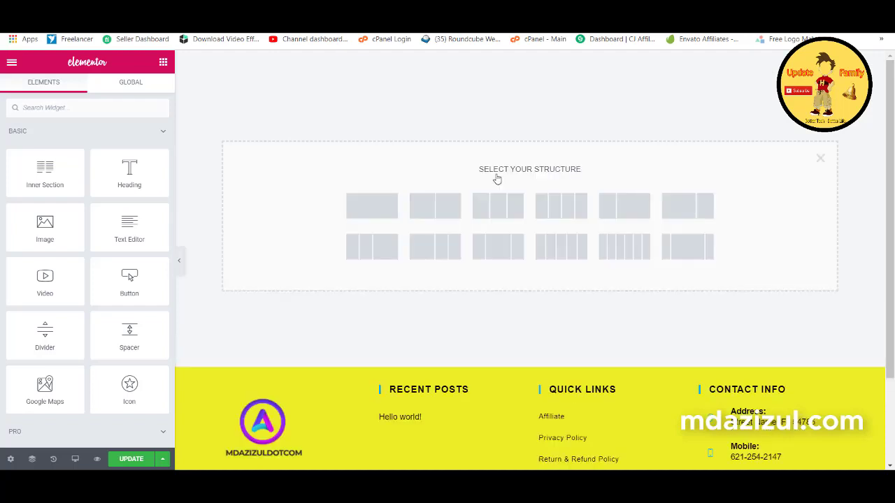
click(449, 205)
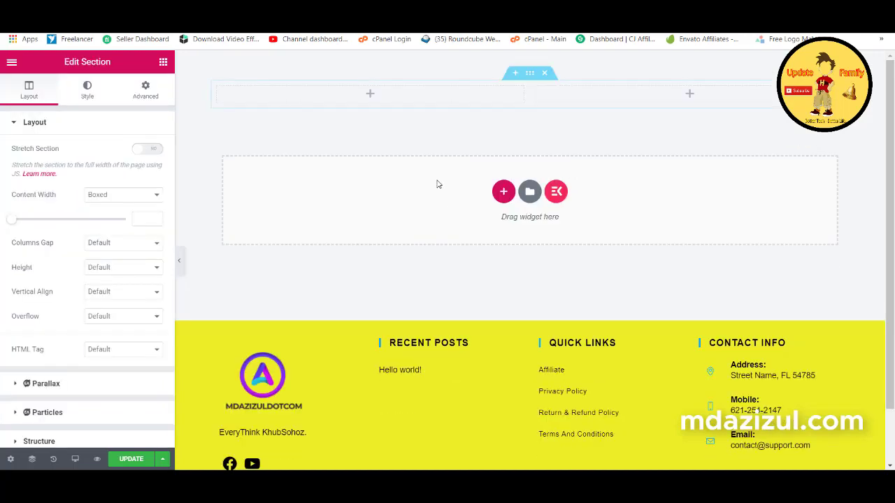
click(163, 64)
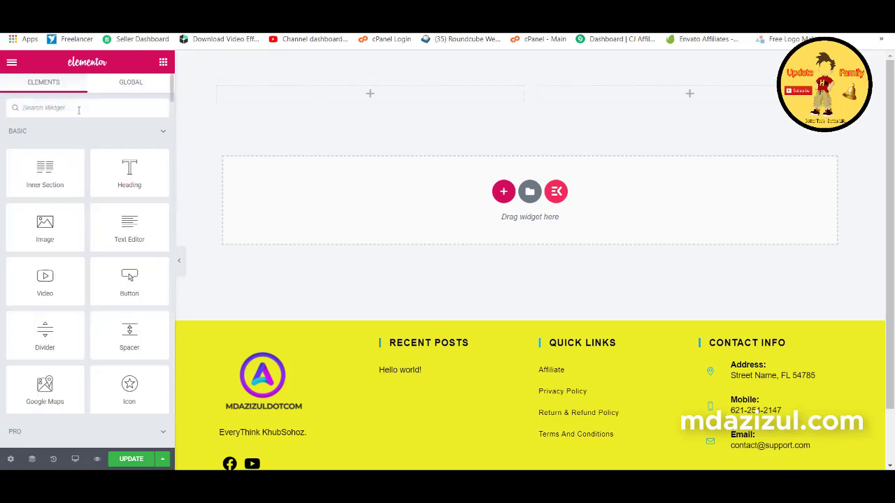
text(lot)
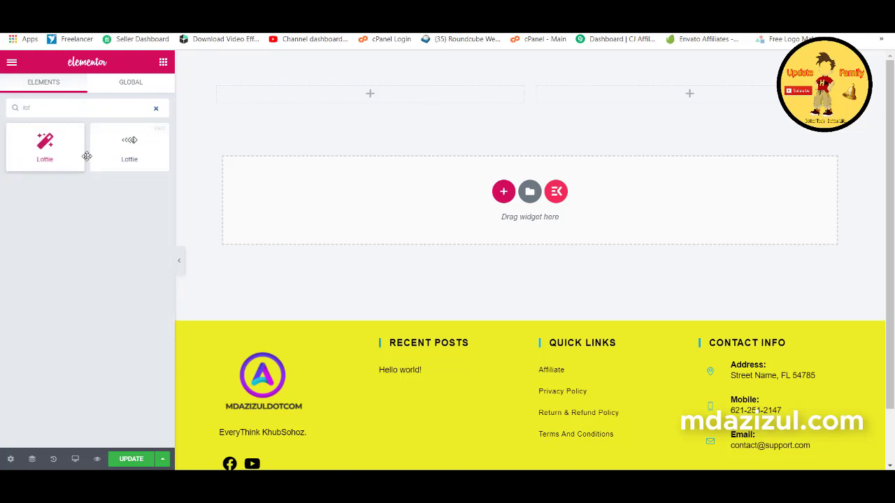
Step: Place a Lottie widget playing 19948-contact-us.json in the left column and a Heading in the right
drag(78, 164, 393, 98)
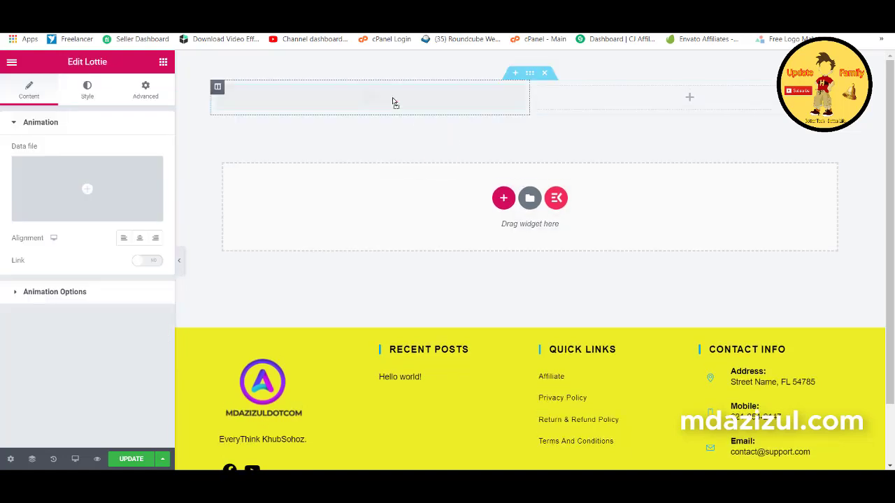
click(121, 194)
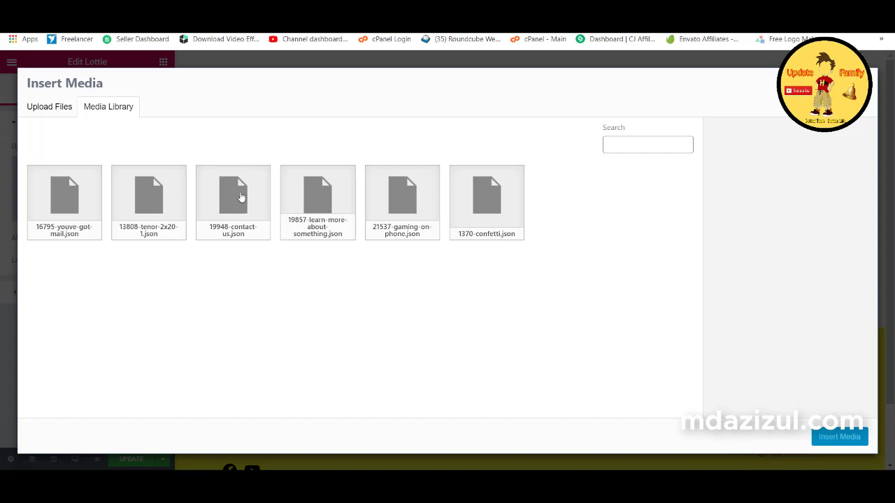
click(241, 197)
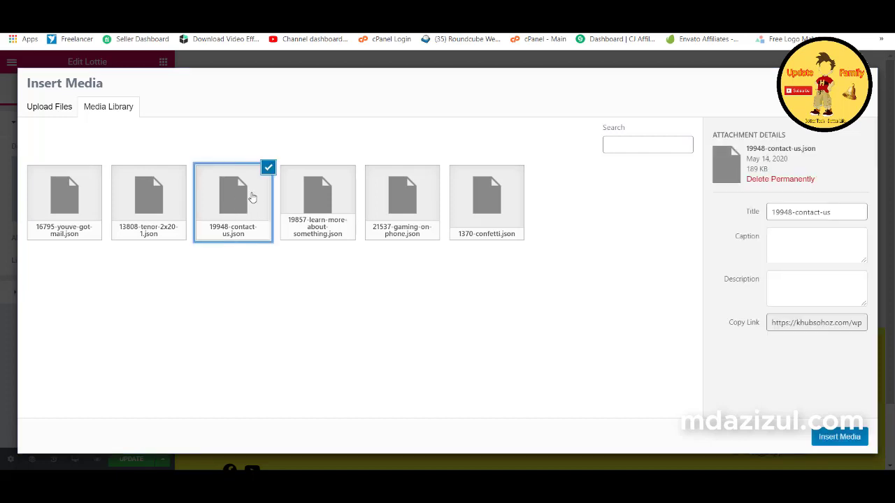
click(68, 107)
click(98, 107)
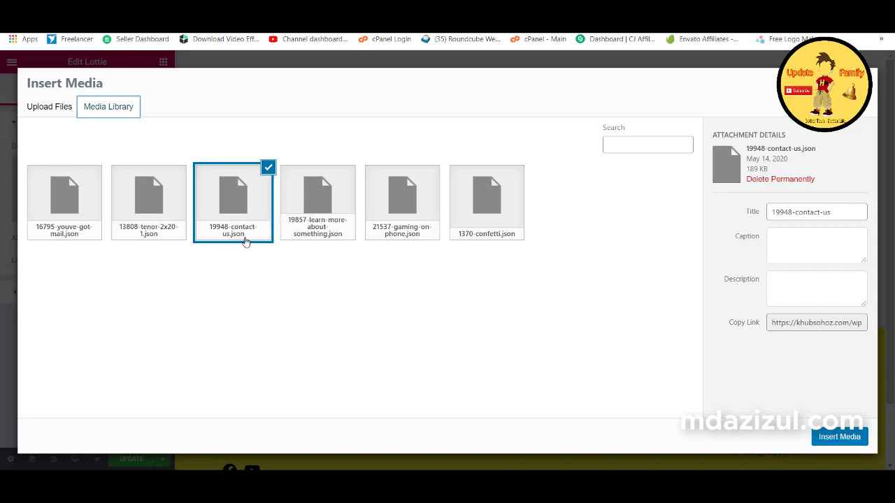
click(846, 436)
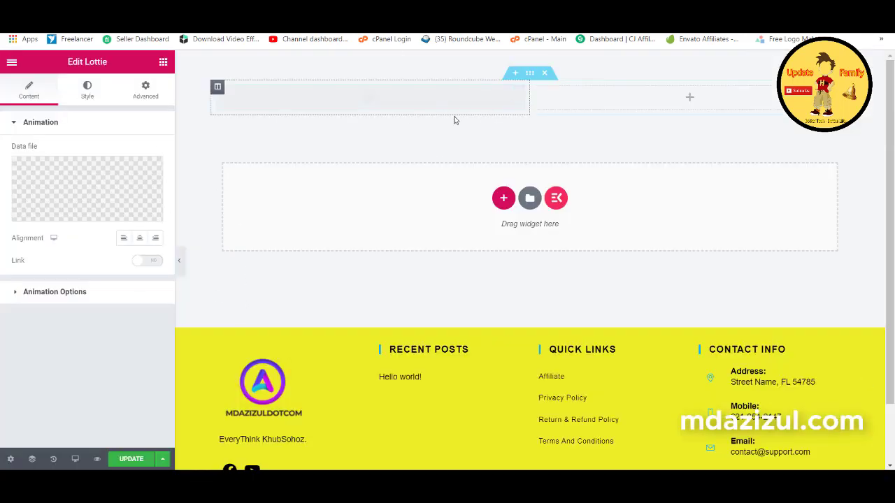
click(162, 63)
drag(129, 172, 650, 194)
Step: Replace the placeholder heading text with 'Conatact Us'
double_click(88, 164)
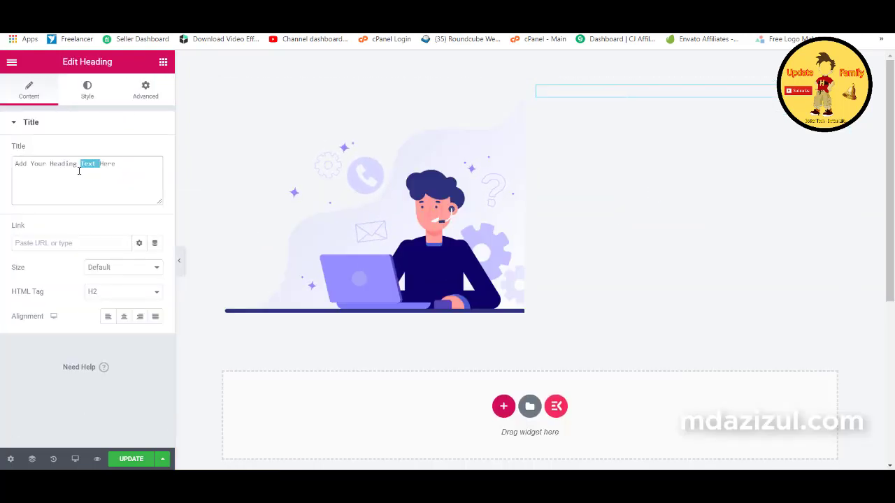
key(ctrl+a)
text(C)
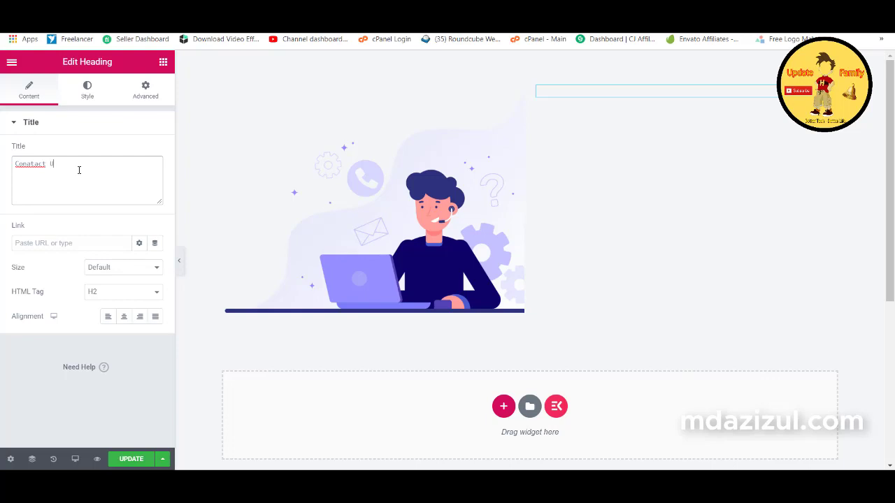
Step: Make the heading text black and raise its font size to 4 em
click(98, 91)
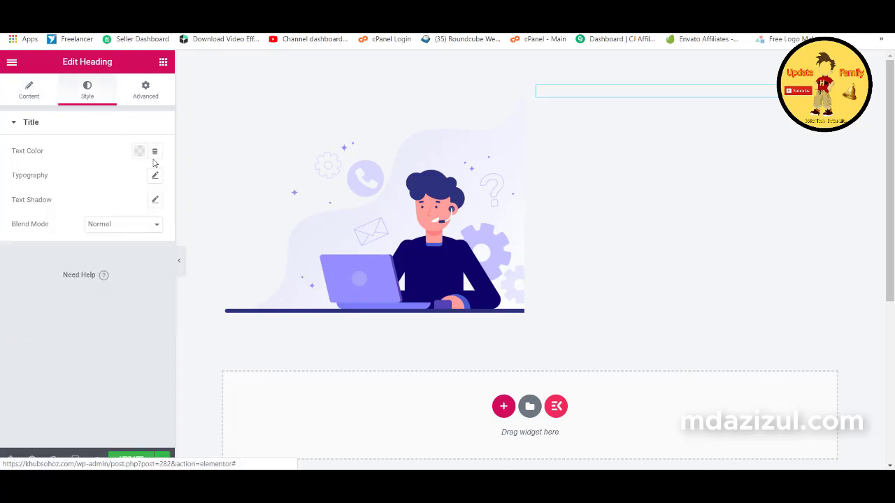
click(140, 151)
click(175, 180)
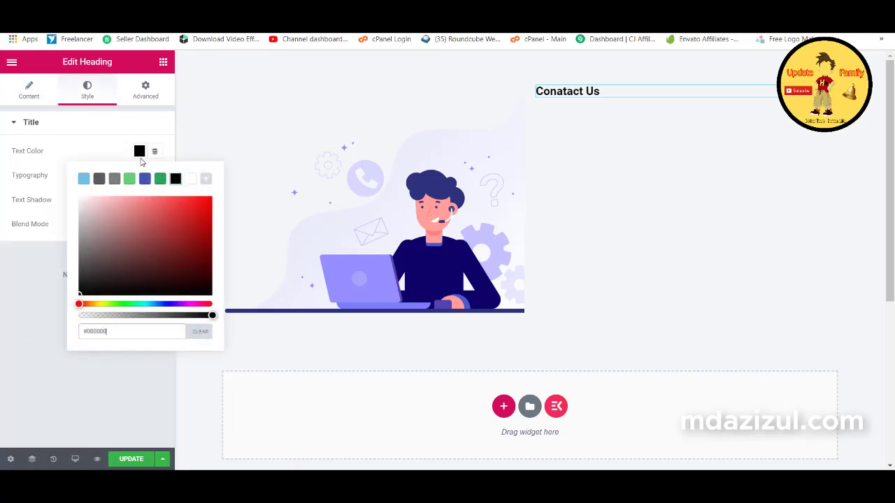
click(153, 175)
click(155, 177)
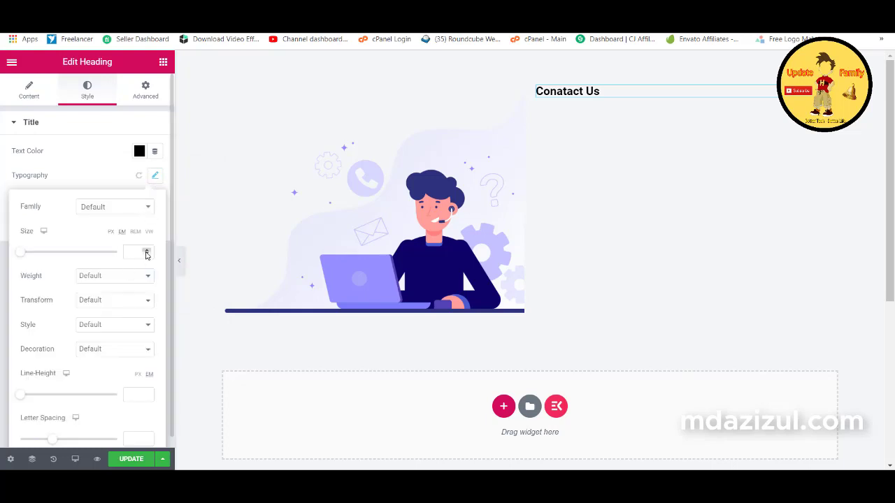
drag(146, 254, 143, 264)
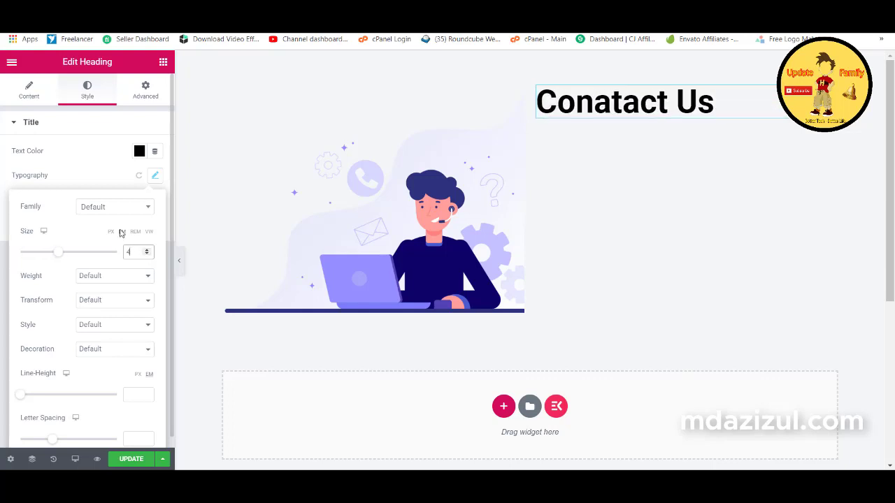
click(163, 61)
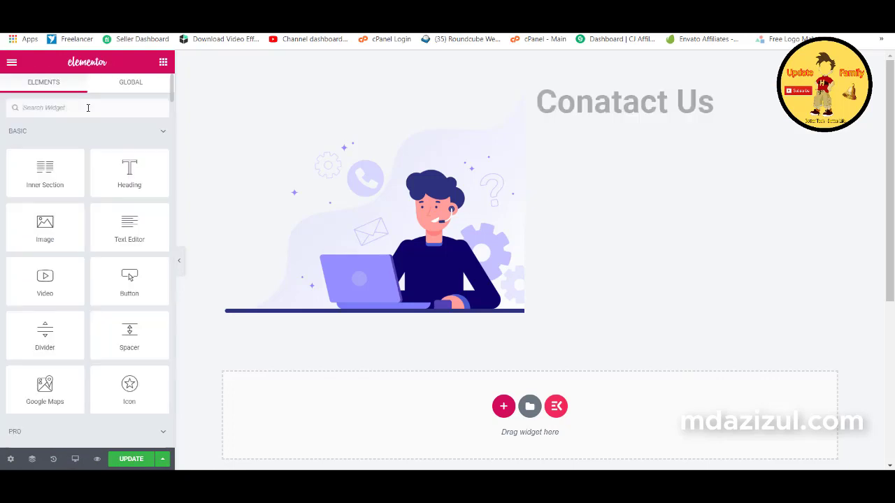
Step: Add a Form widget below the 'Conatact Us' heading
click(87, 106)
text(form)
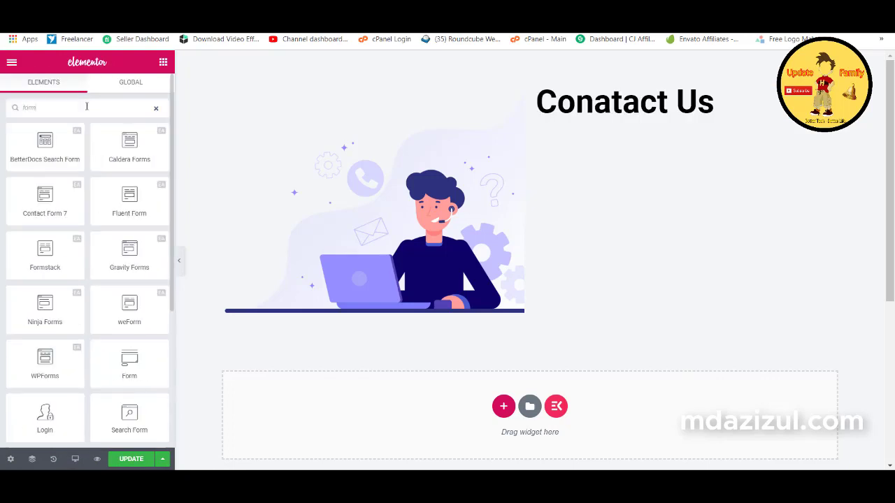
scroll(125, 280, down, 3)
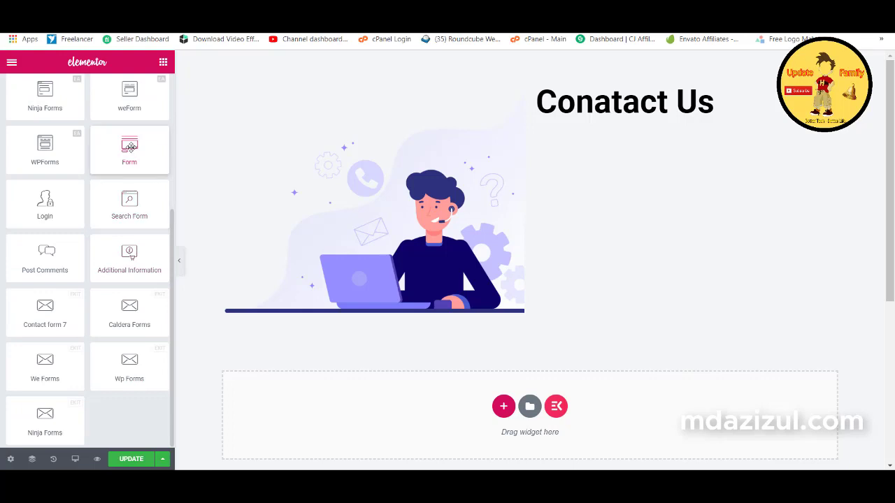
drag(128, 148, 664, 117)
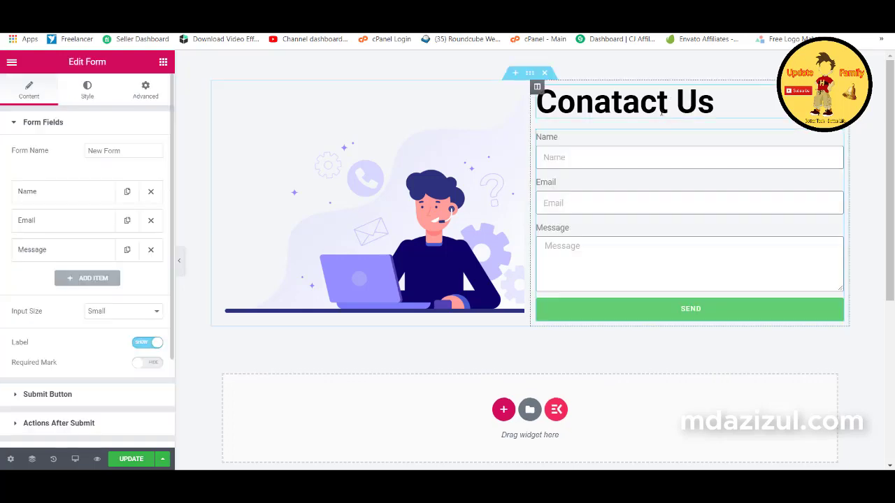
Step: Duplicate the Name field and set both Name fields to 50% column width
click(126, 194)
click(88, 195)
scroll(109, 232, down, 1)
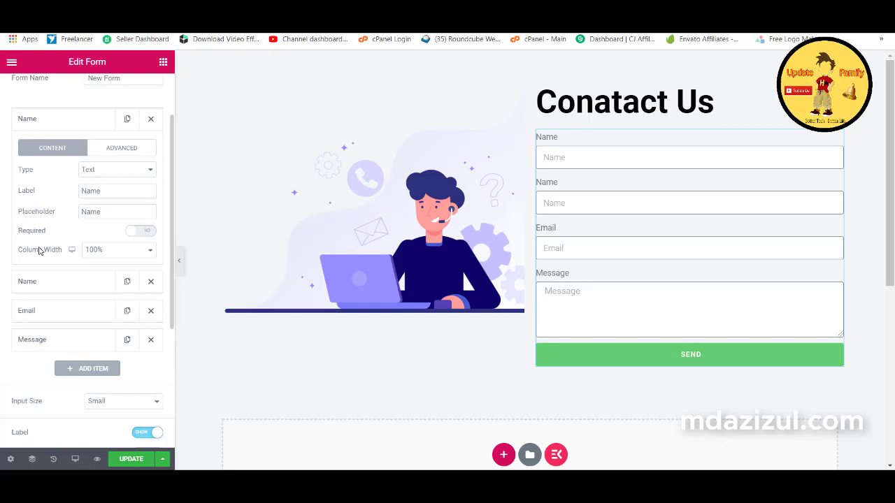
click(96, 252)
click(96, 297)
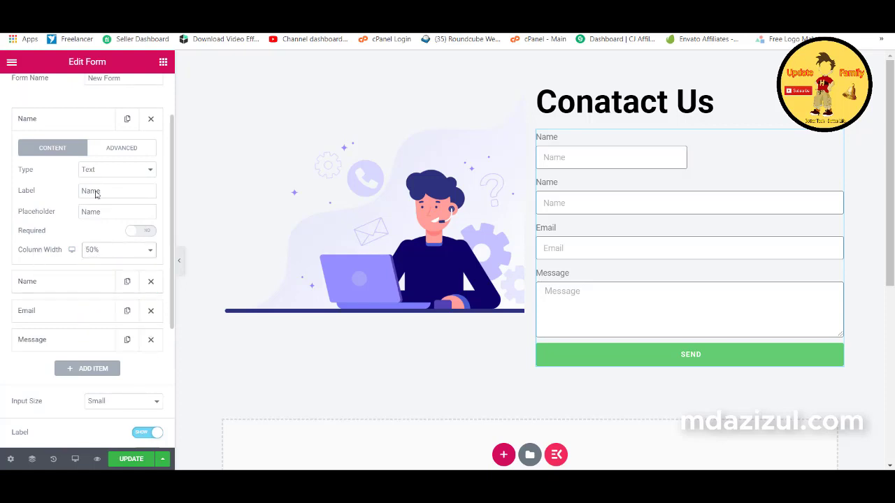
click(79, 121)
click(81, 152)
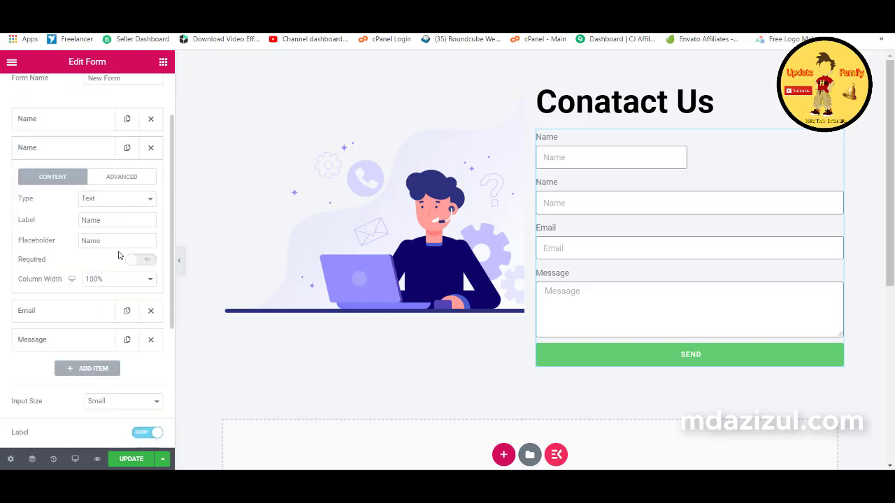
click(98, 281)
click(98, 323)
click(113, 202)
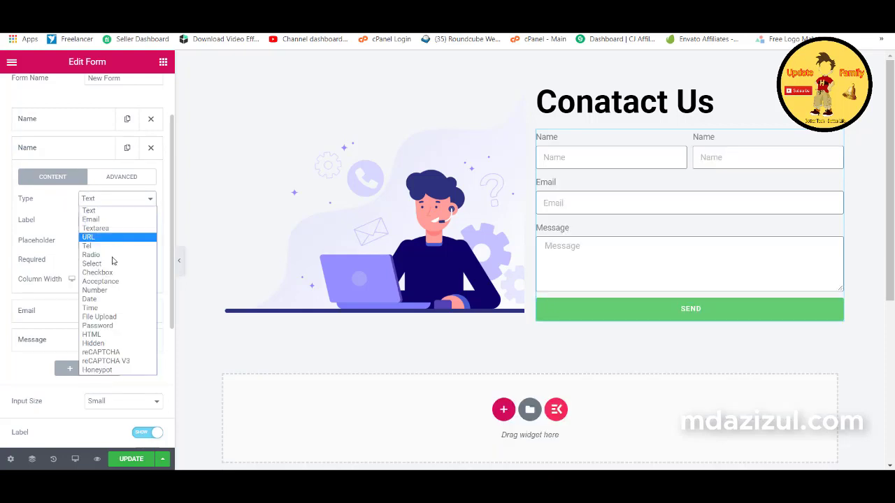
Step: Make the second field a Number field labelled Number with placeholder 'Input Your Number'
click(108, 290)
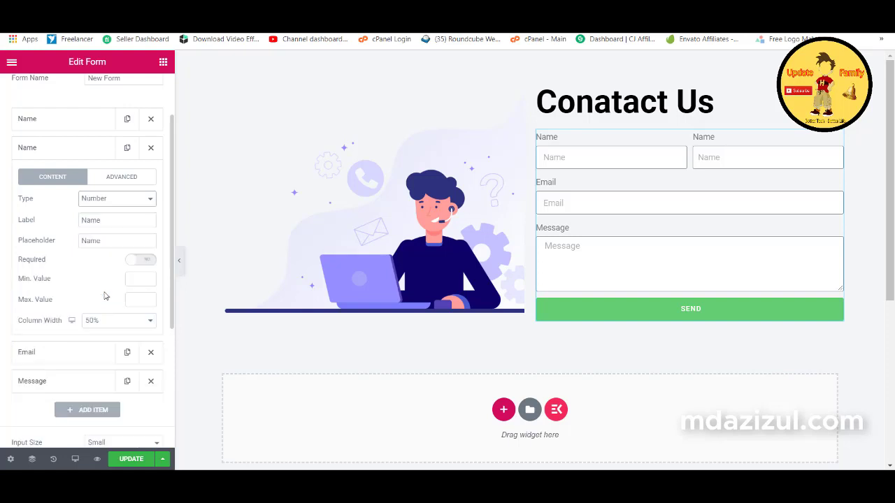
double_click(102, 222)
text(Number)
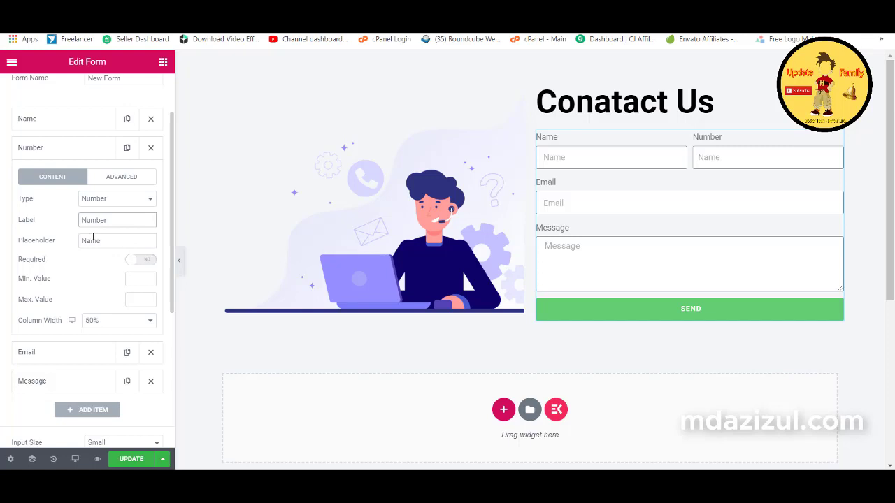
click(90, 239)
double_click(91, 240)
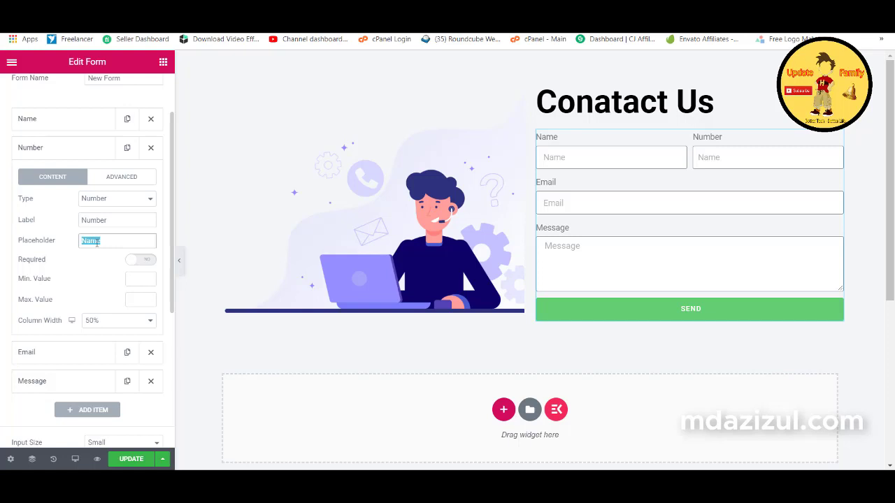
text(Input Your Number)
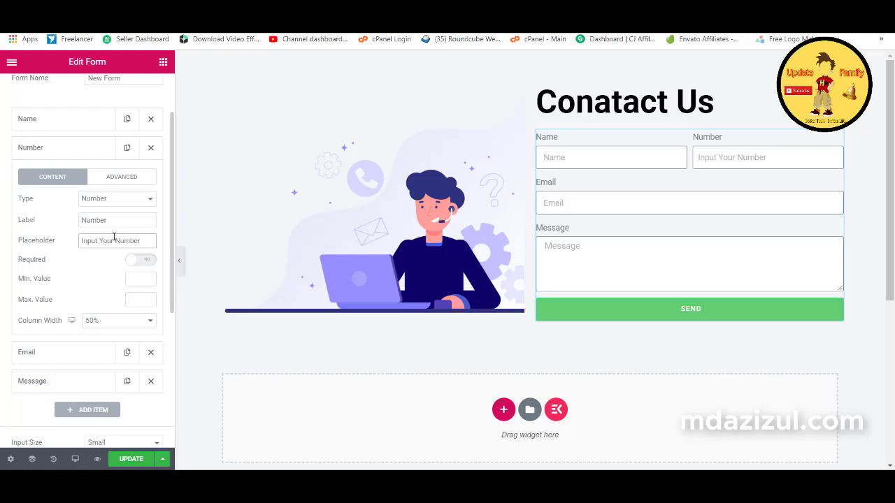
drag(114, 238, 32, 240)
right_click(96, 239)
click(121, 261)
Step: Change the Name field placeholder to 'Input Your Name'
scroll(89, 150, up, 1)
click(72, 202)
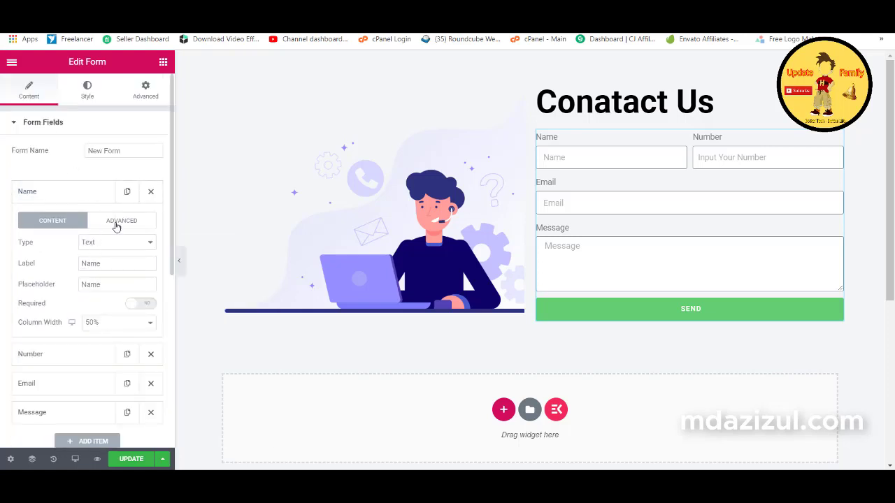
scroll(116, 227, down, 2)
click(82, 139)
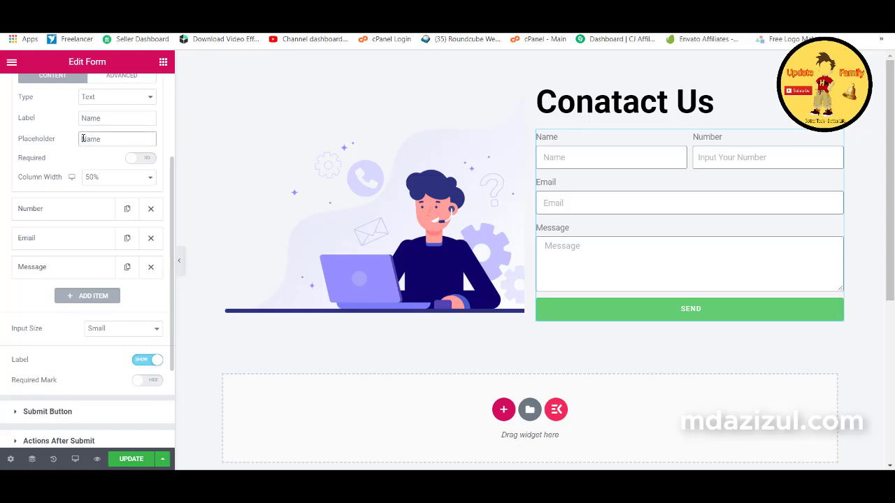
key(ctrl+v)
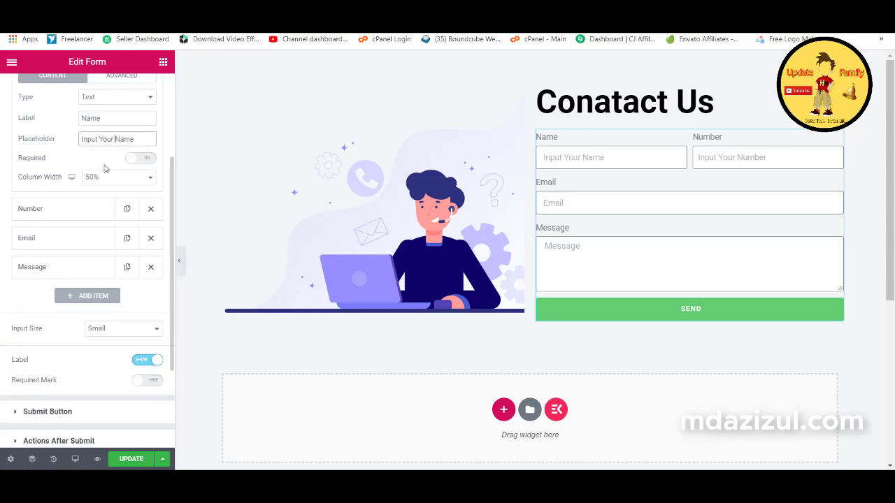
Step: Change the Email field placeholder to 'Input Your Email'
scroll(112, 184, down, 2)
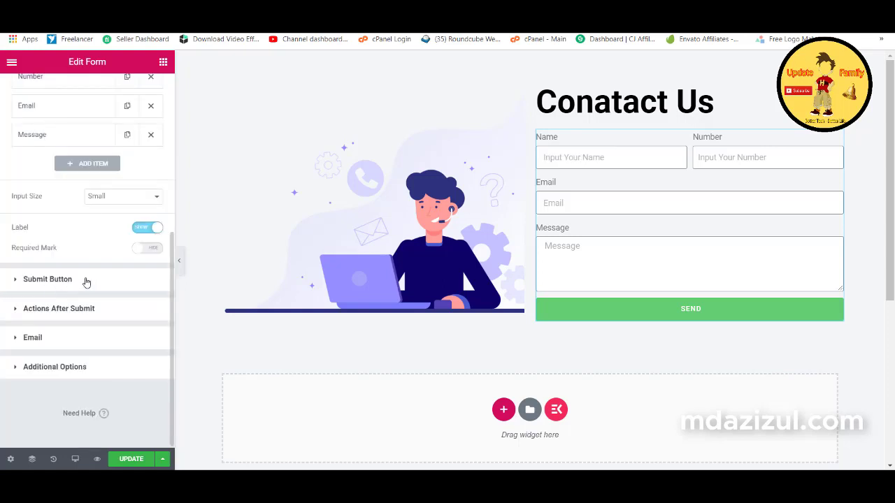
scroll(80, 203, up, 1)
click(67, 181)
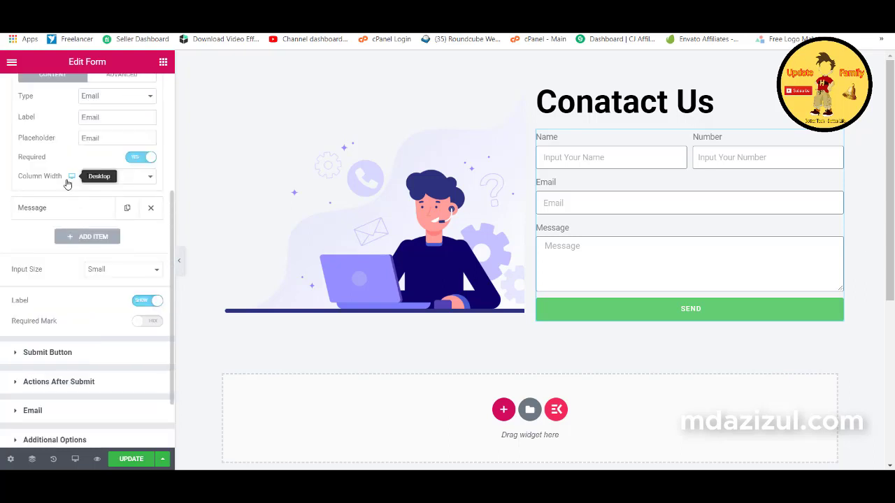
scroll(85, 208, up, 2)
click(82, 285)
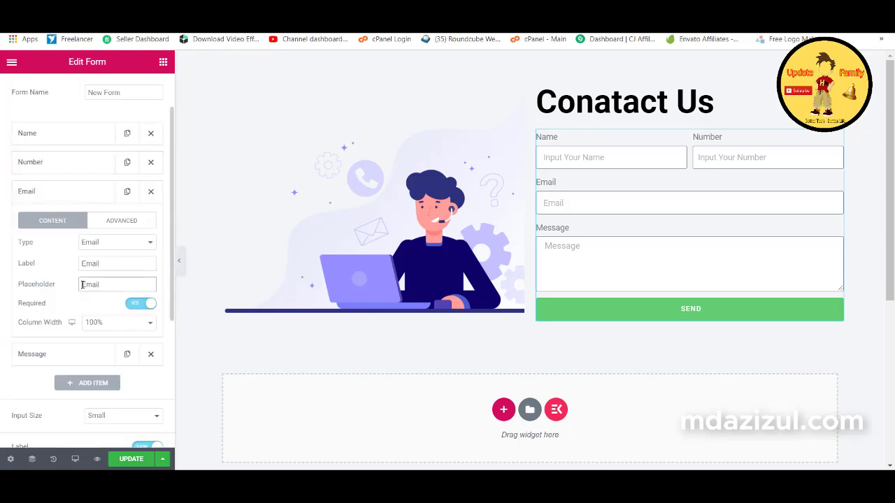
text(Input Your)
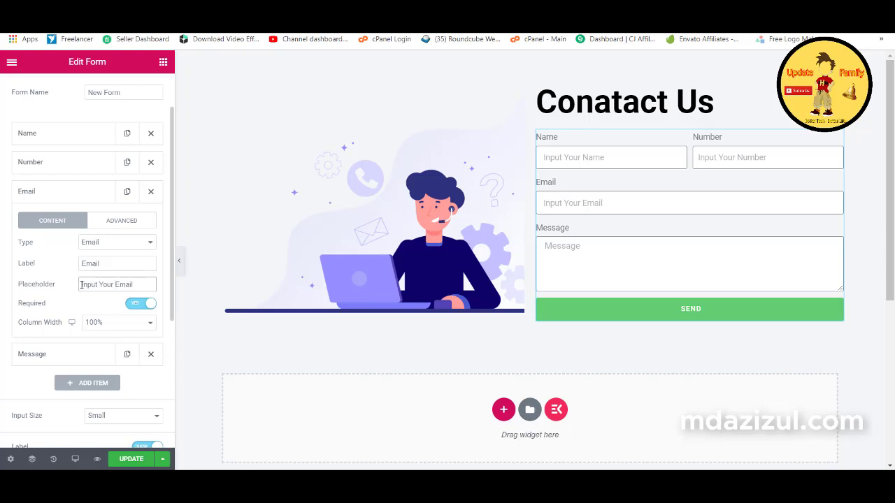
click(66, 192)
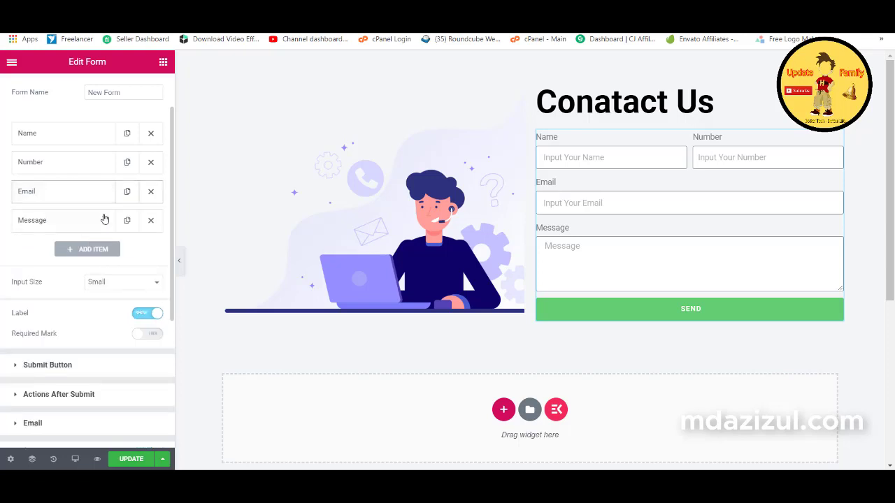
Step: Add a fifth form field, then delete it again
click(101, 252)
scroll(98, 266, down, 1)
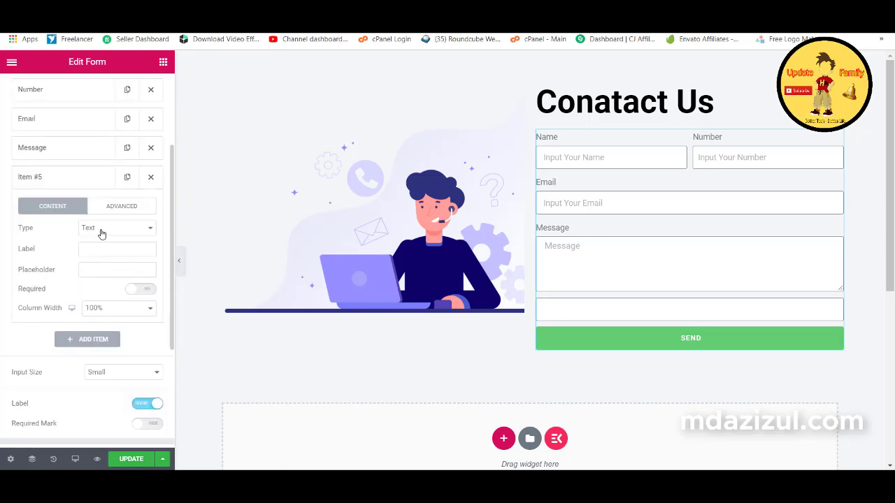
click(101, 234)
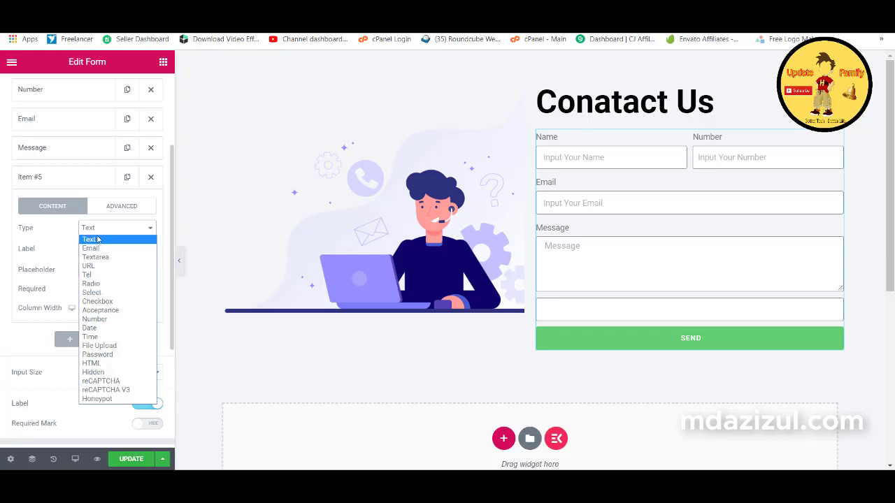
click(149, 178)
click(150, 177)
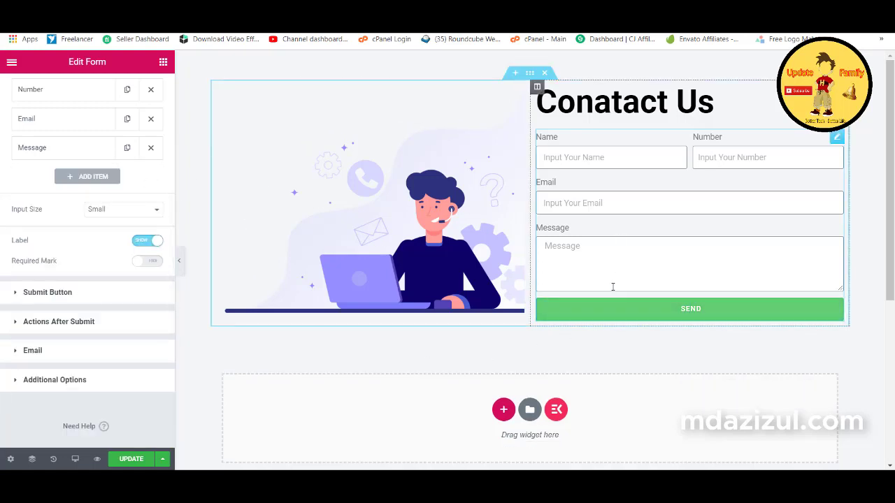
scroll(635, 264, down, 2)
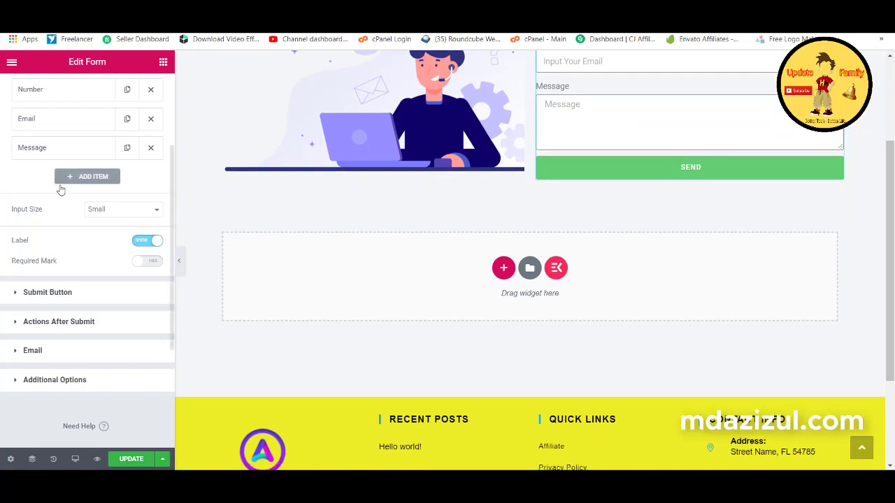
Step: Change the submit button text to 'Submit' and stretch it to full width
click(79, 294)
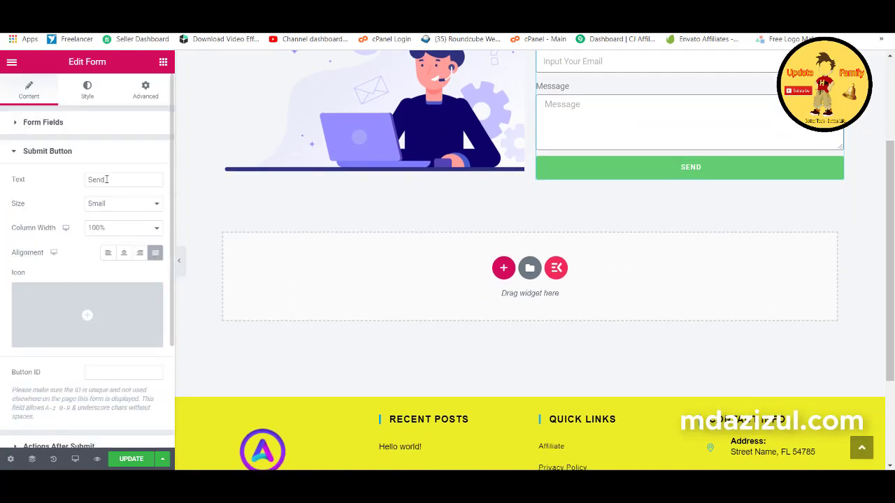
drag(107, 180, 93, 181)
text(Submit)
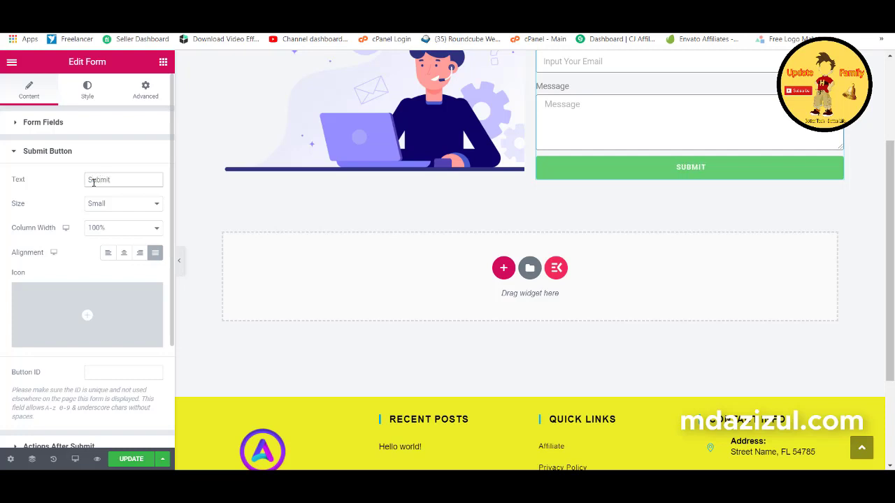
click(117, 234)
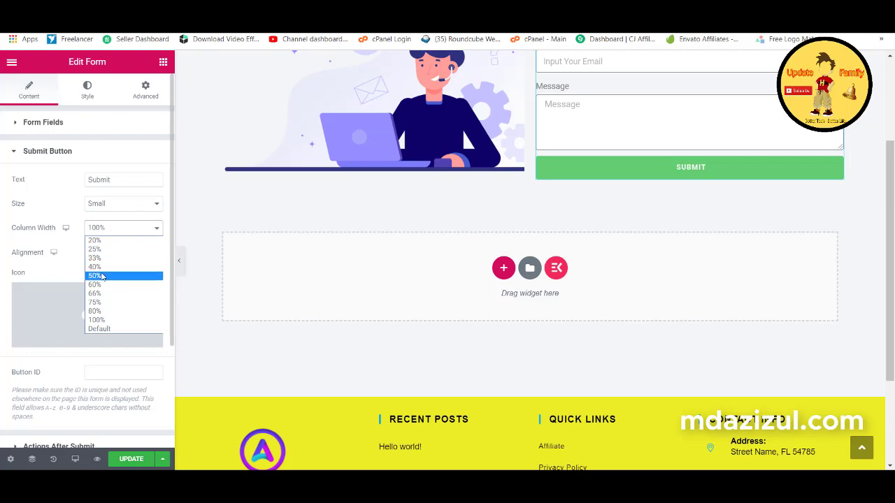
click(109, 269)
click(126, 233)
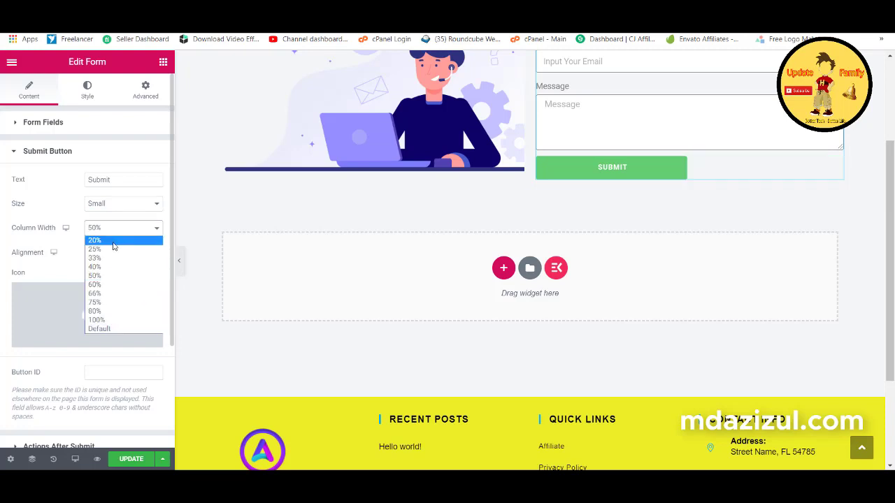
click(104, 330)
click(123, 253)
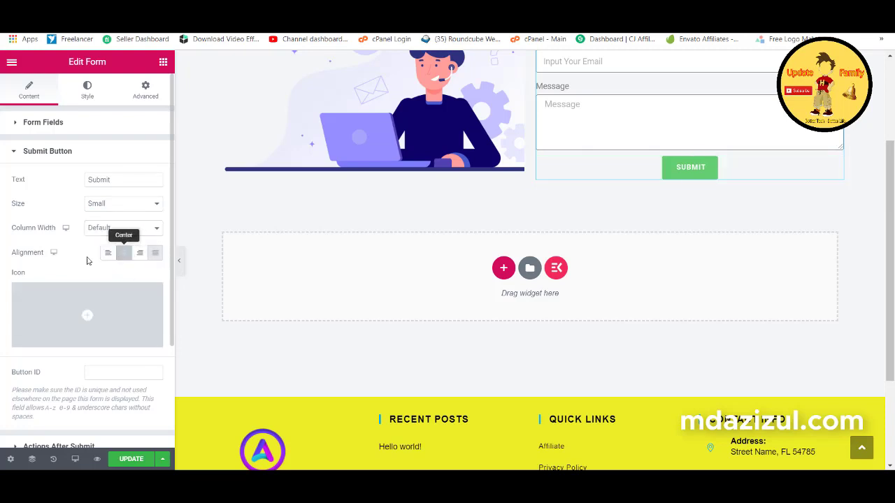
click(153, 252)
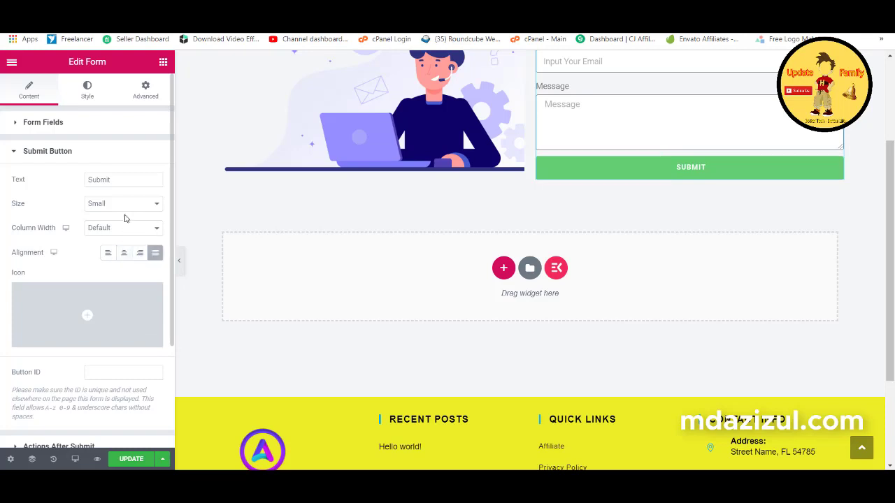
Step: Add a Redirect action under Actions After Submit
scroll(119, 230, down, 1)
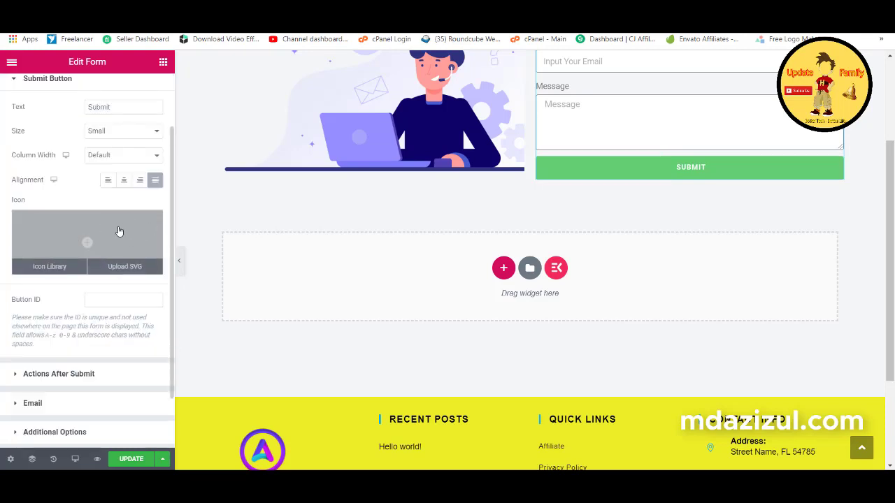
scroll(98, 252, down, 1)
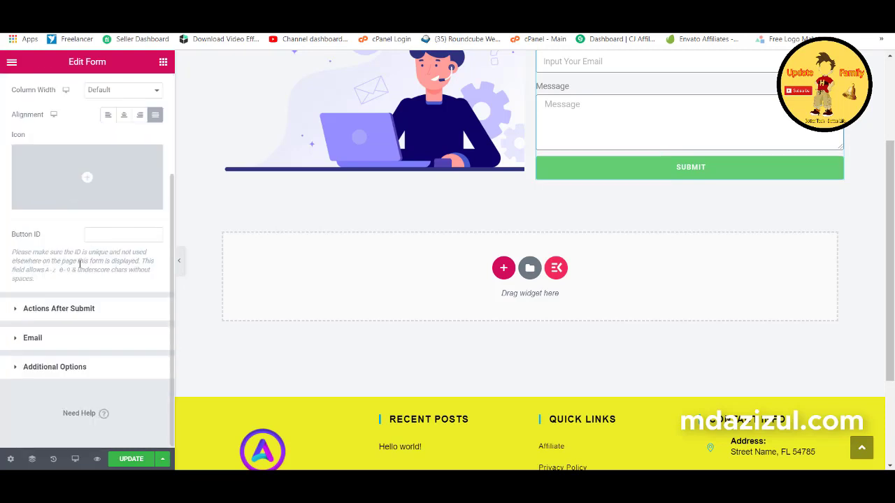
click(56, 311)
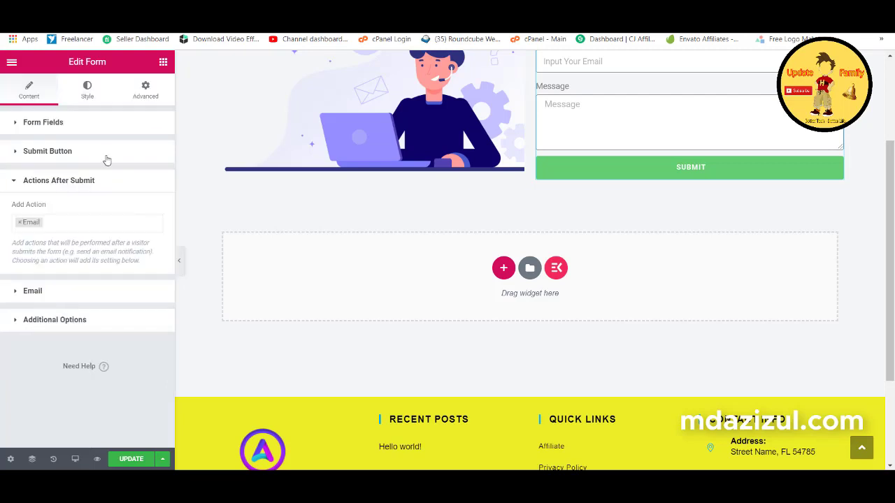
click(66, 221)
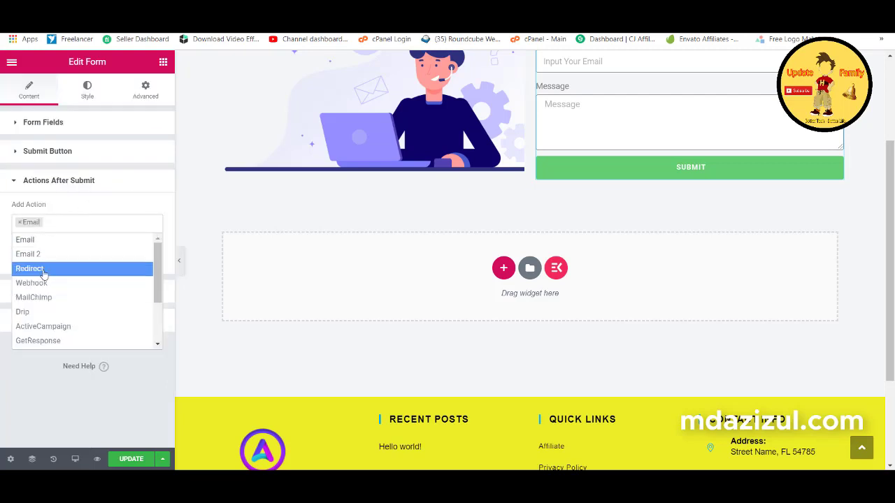
click(43, 271)
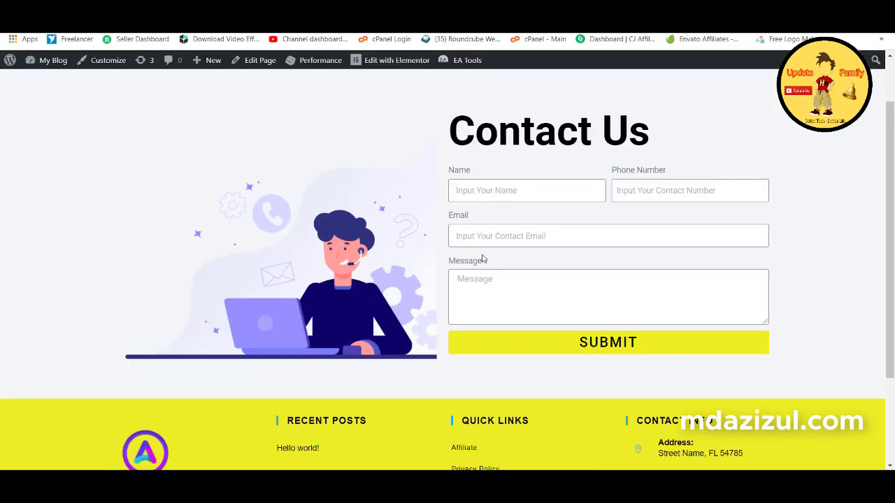
Step: Submit a test entry with a saved name and email, phone '4' and message '4', then go back
click(526, 190)
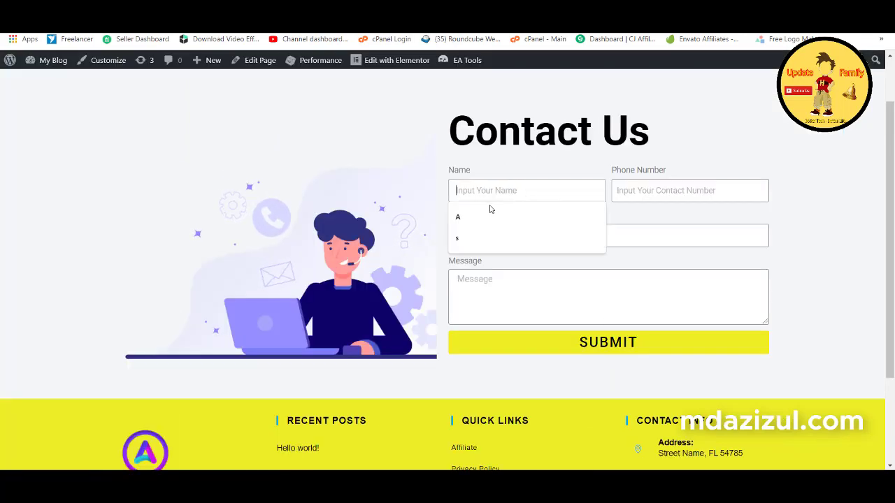
click(490, 214)
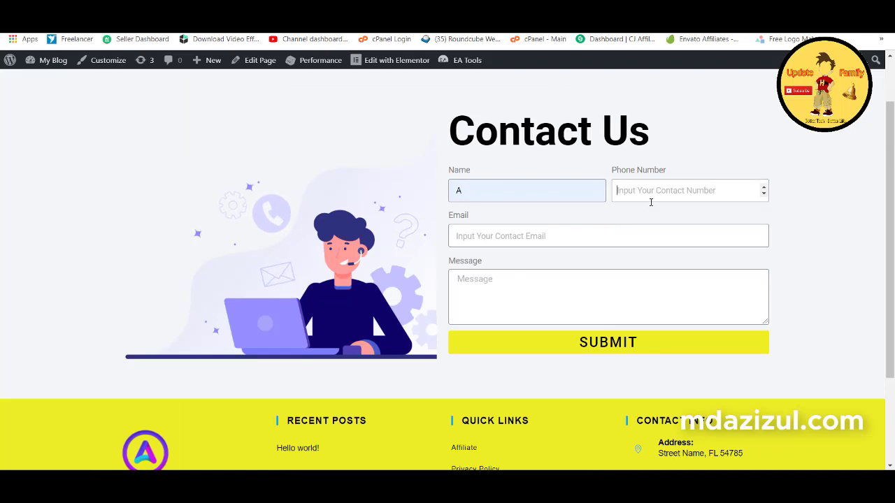
click(652, 200)
text(4)
click(519, 227)
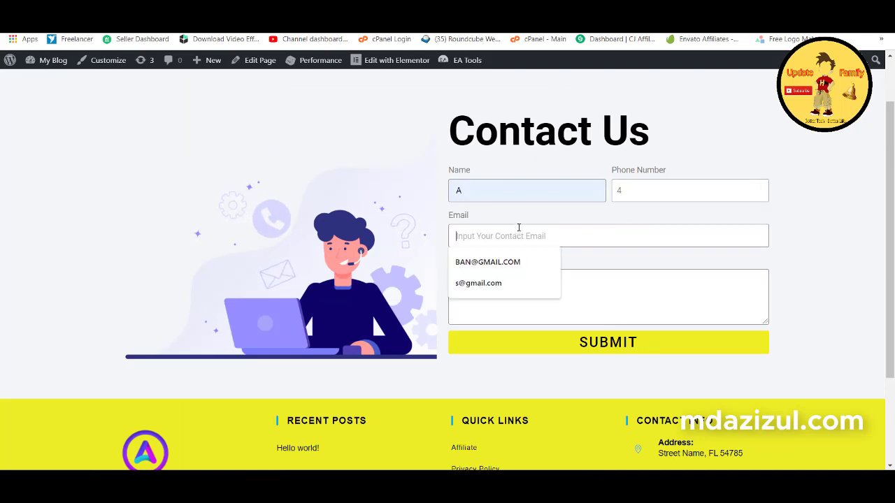
click(494, 261)
click(495, 295)
text(4)
click(540, 350)
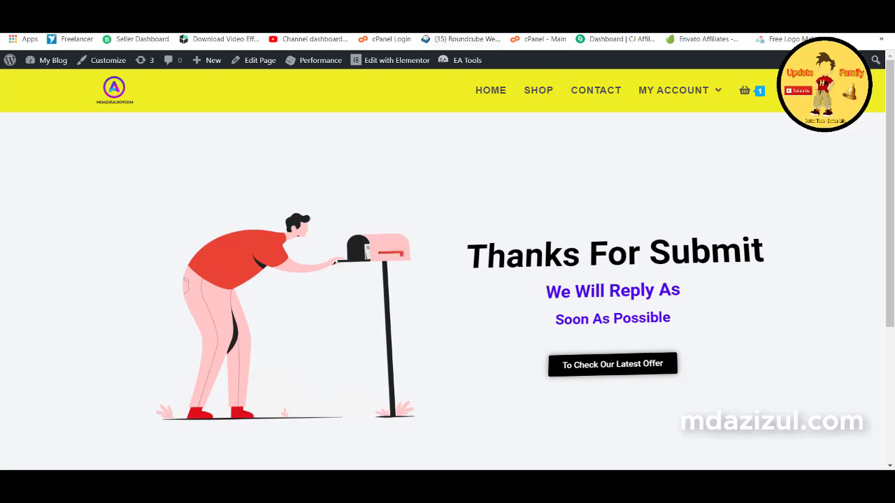
key(alt+Left)
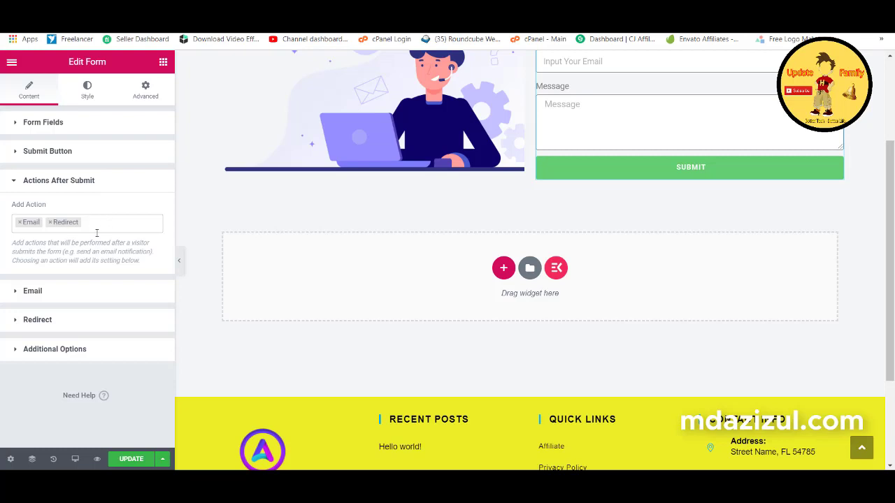
Step: Remove the Redirect action from Actions After Submit
click(59, 321)
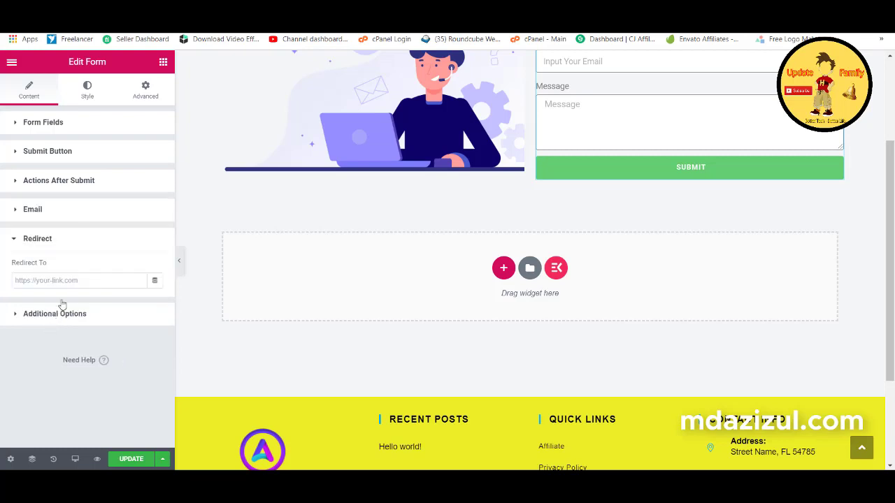
click(54, 210)
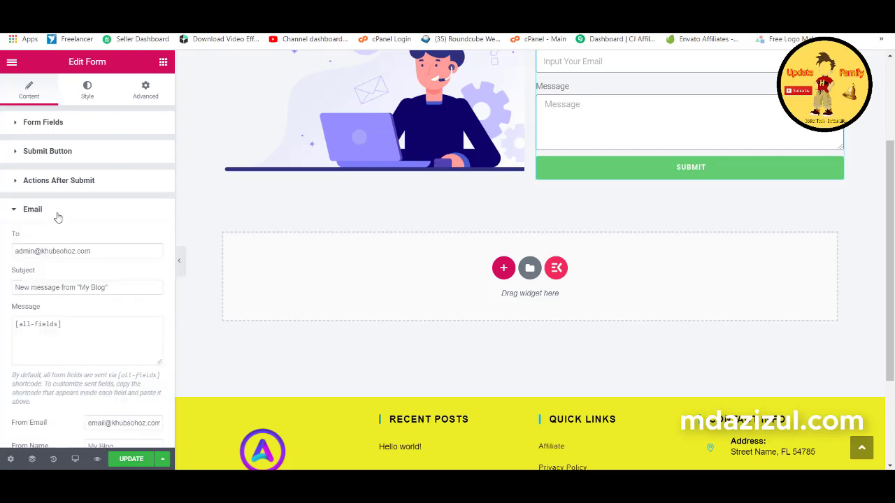
click(73, 184)
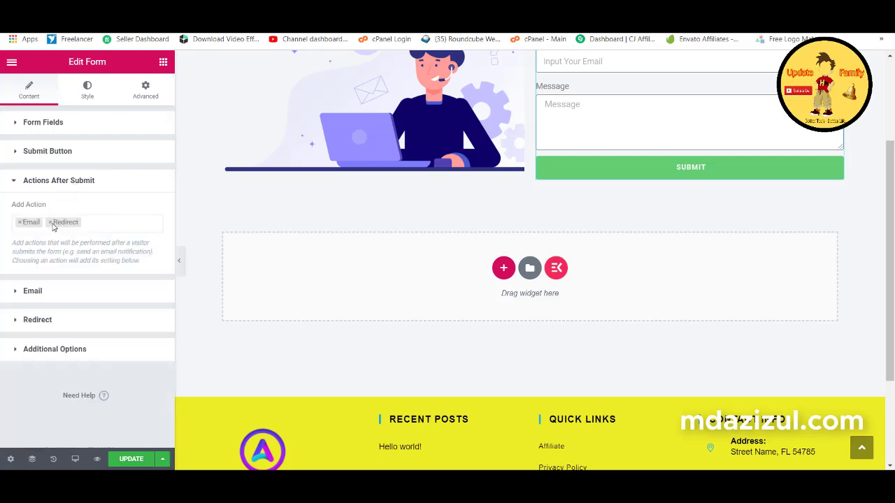
click(54, 225)
click(51, 222)
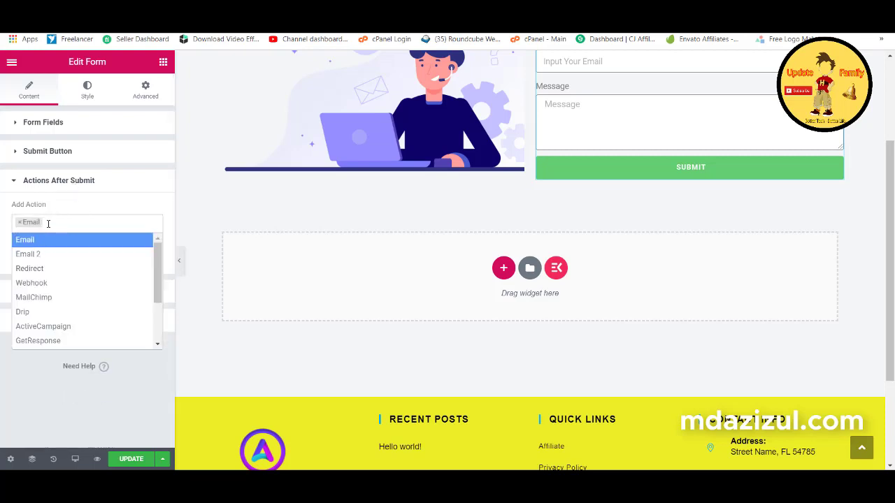
click(50, 208)
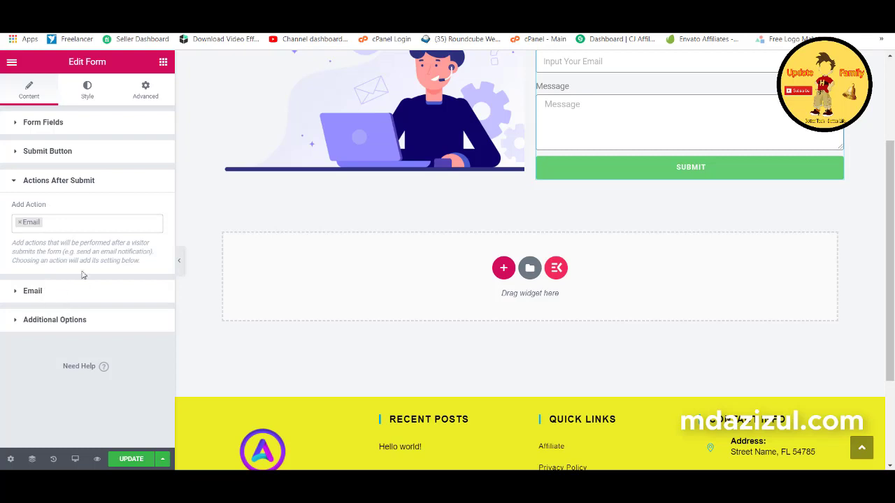
Step: Add Redirect back and start entering its redirect address
click(61, 222)
click(51, 269)
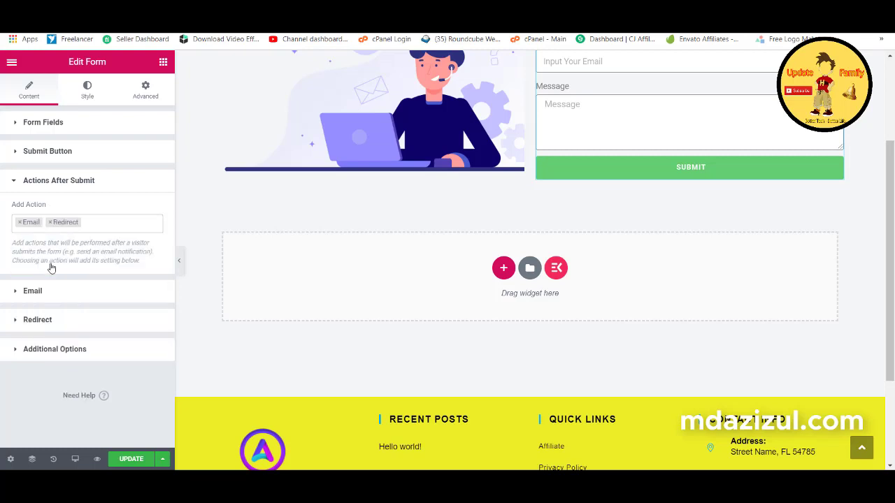
click(36, 326)
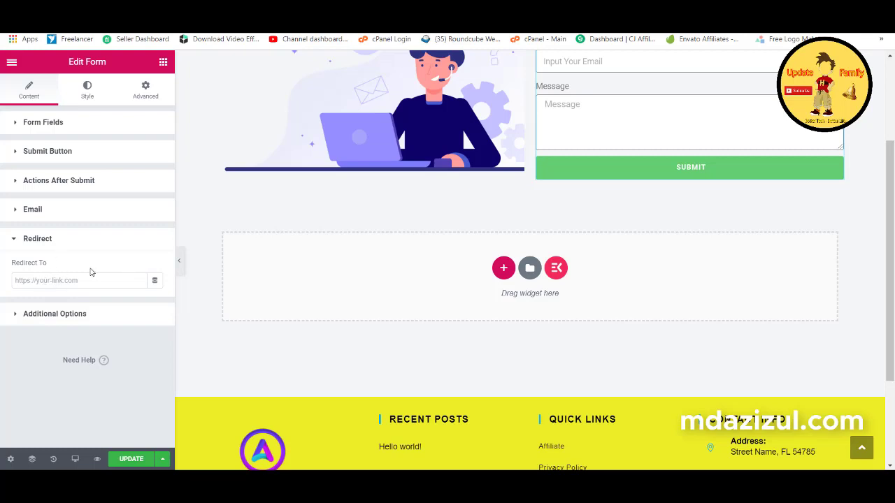
click(53, 281)
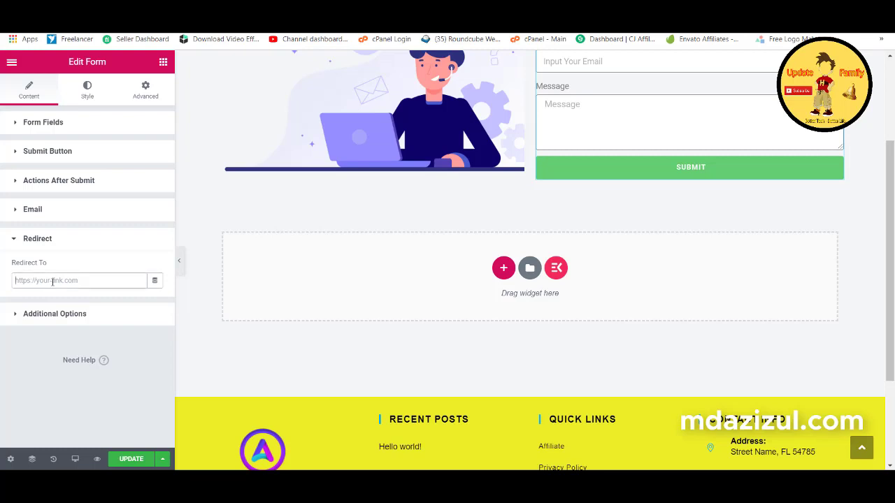
click(67, 189)
Step: Remove the Redirect action again and set the email From Name to 'aaa'
click(51, 223)
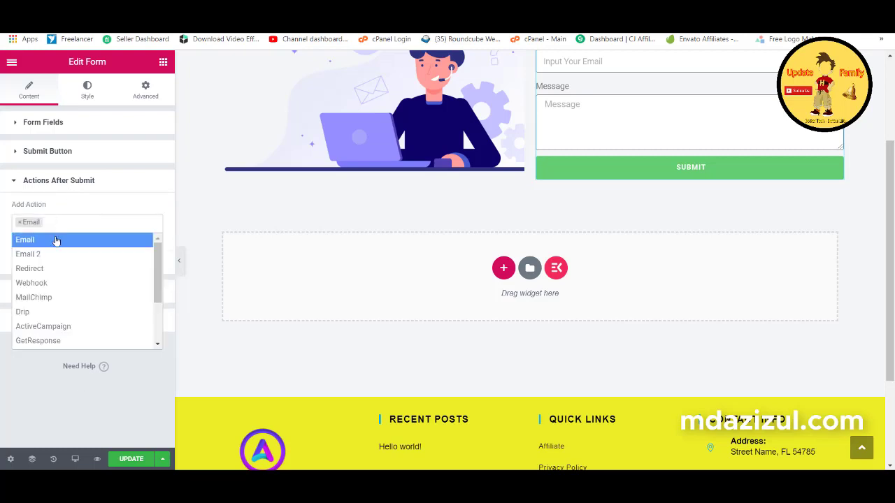
click(49, 204)
click(44, 210)
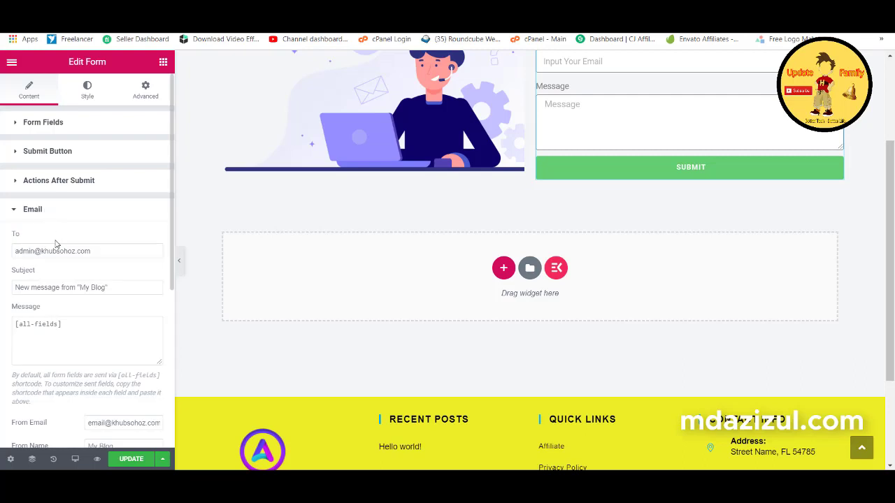
scroll(41, 245, down, 1)
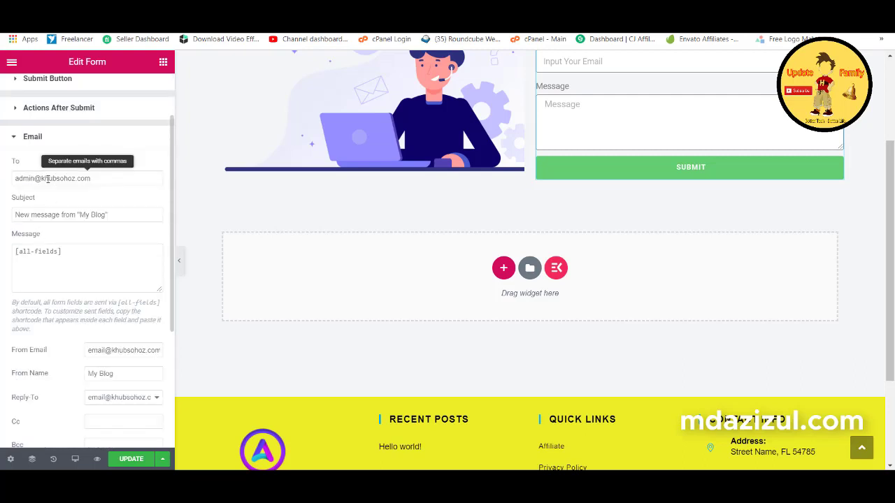
scroll(48, 179, down, 3)
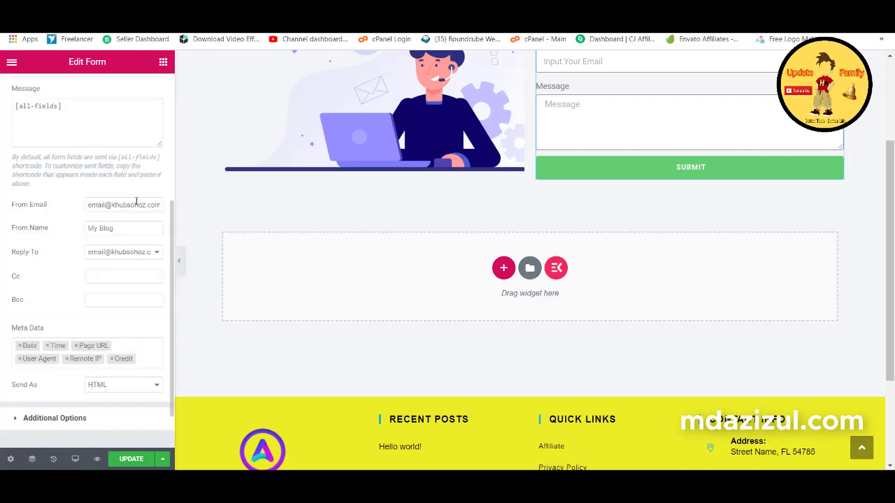
click(101, 229)
text(aaa)
Step: Turn Custom Messages on under the form's Additional Options
scroll(109, 221, down, 1)
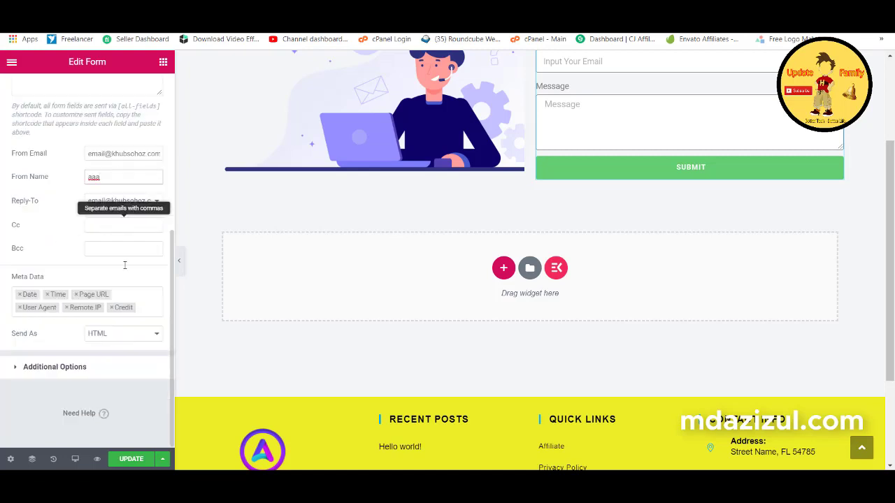
click(73, 367)
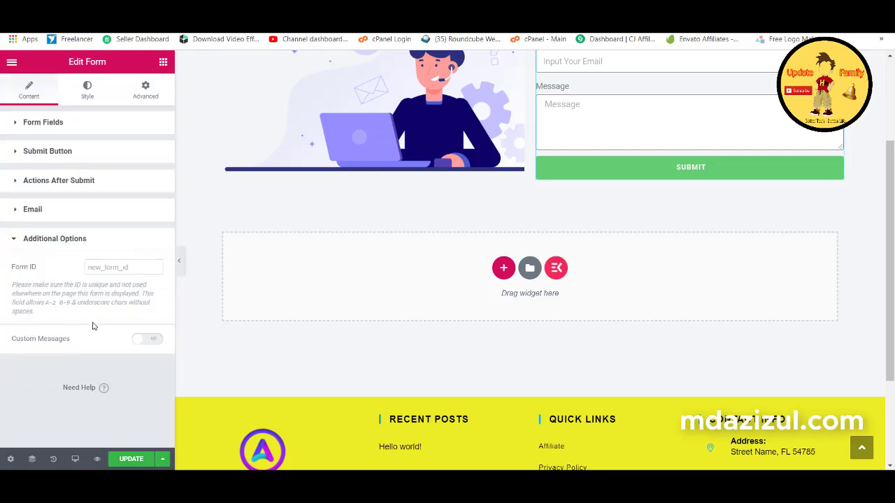
click(144, 341)
scroll(116, 273, down, 1)
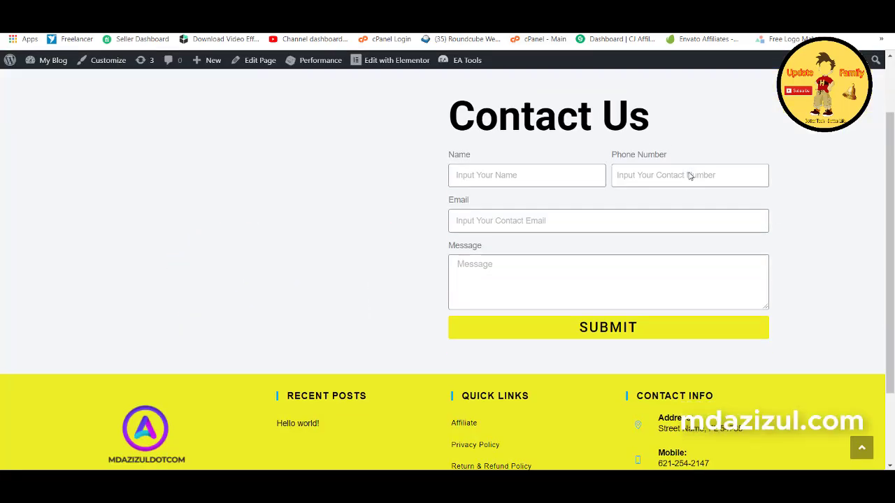
Step: Fill the live form with the saved name, phone '3', saved e-mail and message '33', then submit it
click(507, 193)
click(490, 229)
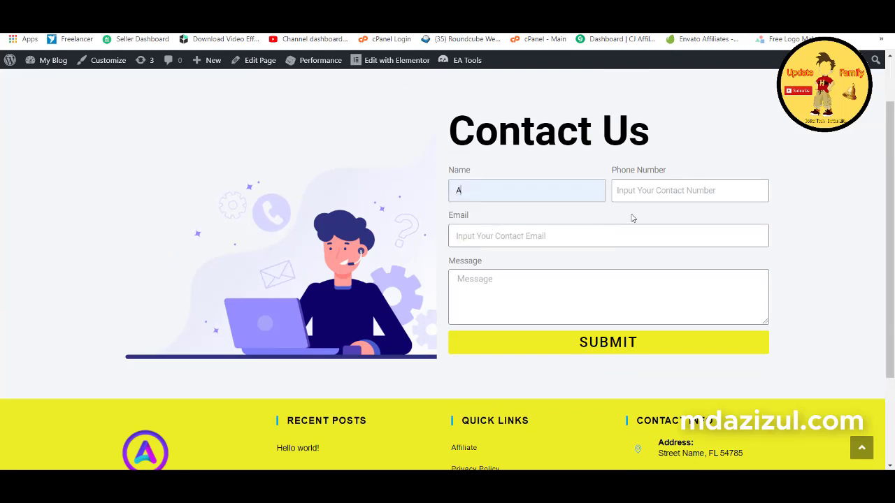
click(700, 190)
text(e)
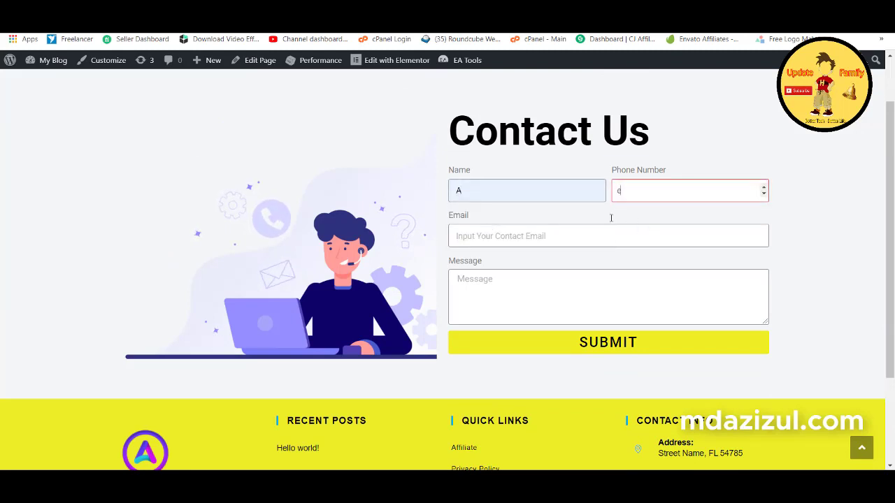
key(BackSpace)
text(3)
click(559, 241)
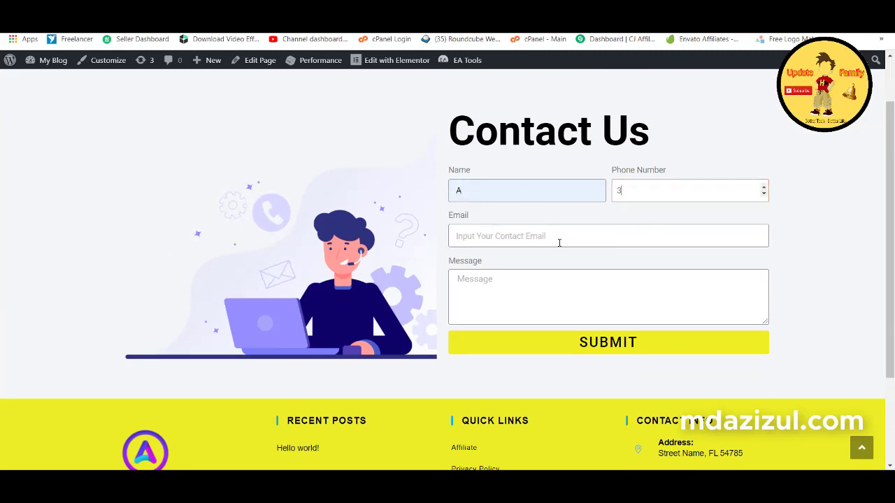
click(478, 262)
click(463, 284)
text(33)
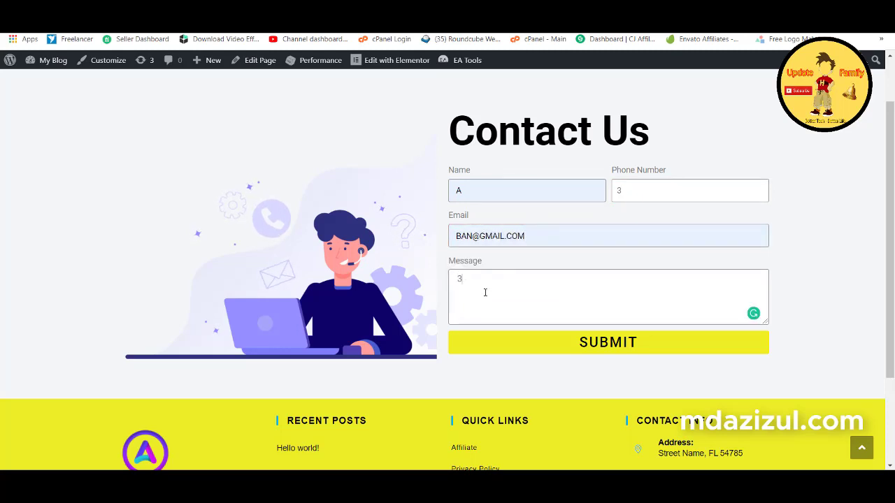
click(525, 341)
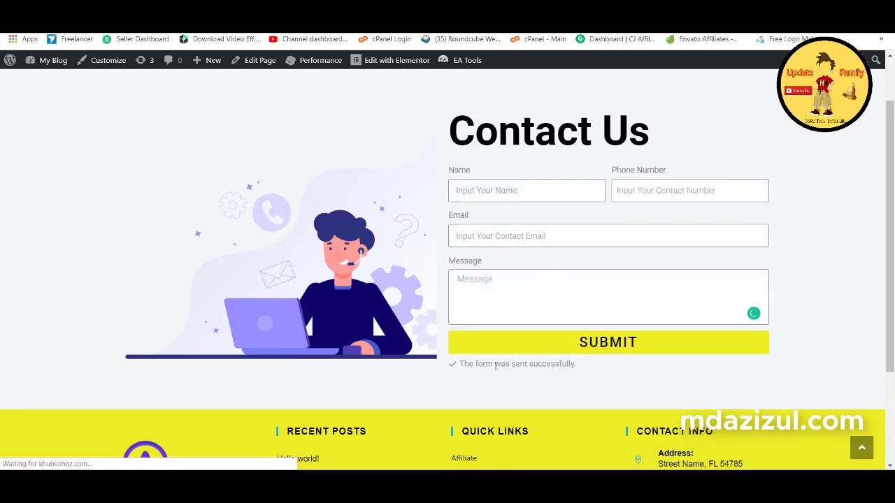
mouse_move(493, 365)
mouse_down()
mouse_move(566, 364)
mouse_move(495, 361)
mouse_up()
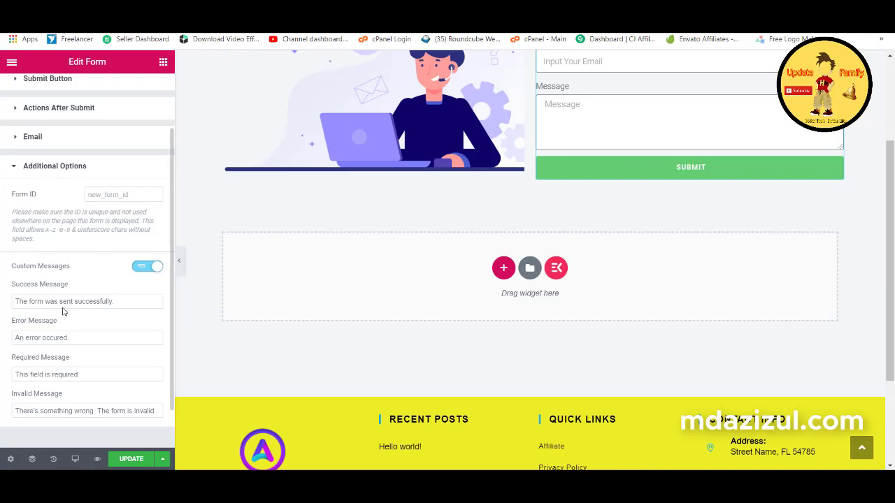
Step: Switch the Edit Form panel to its Style tab and scroll down toward Button
scroll(63, 300, down, 1)
scroll(77, 293, up, 3)
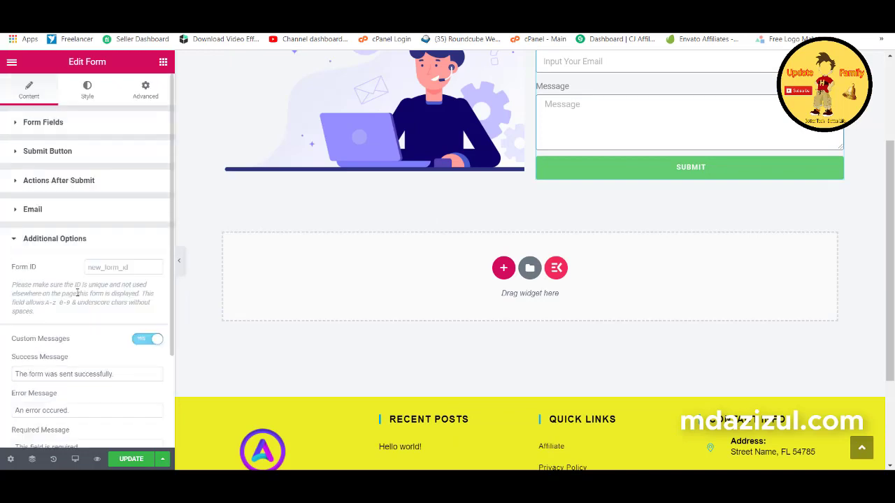
click(87, 91)
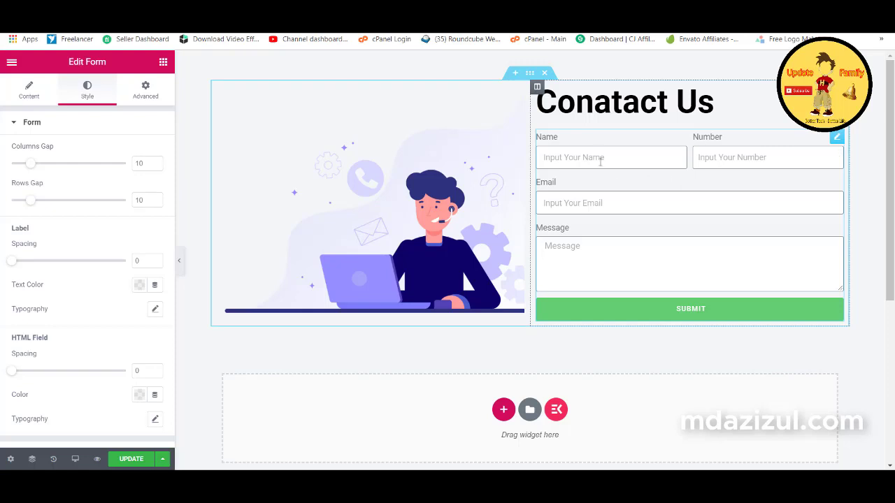
scroll(34, 188, down, 2)
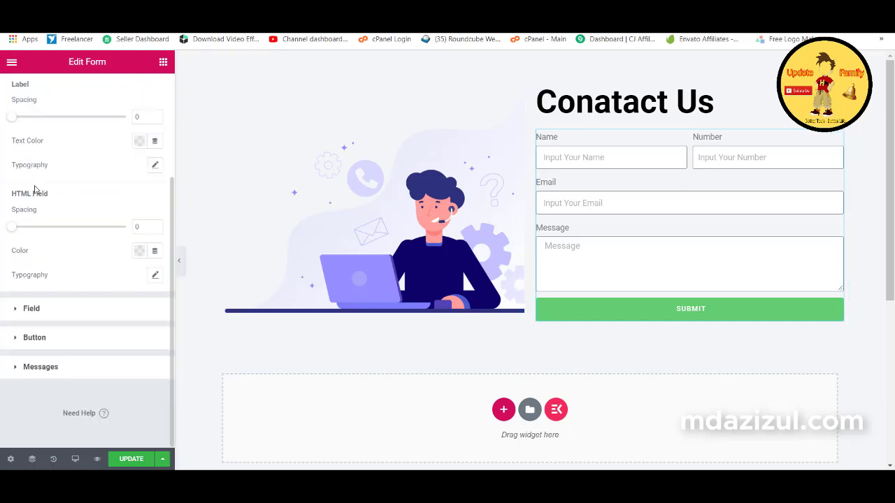
Step: Give the submit button a black background and white label text
click(35, 338)
scroll(69, 279, down, 1)
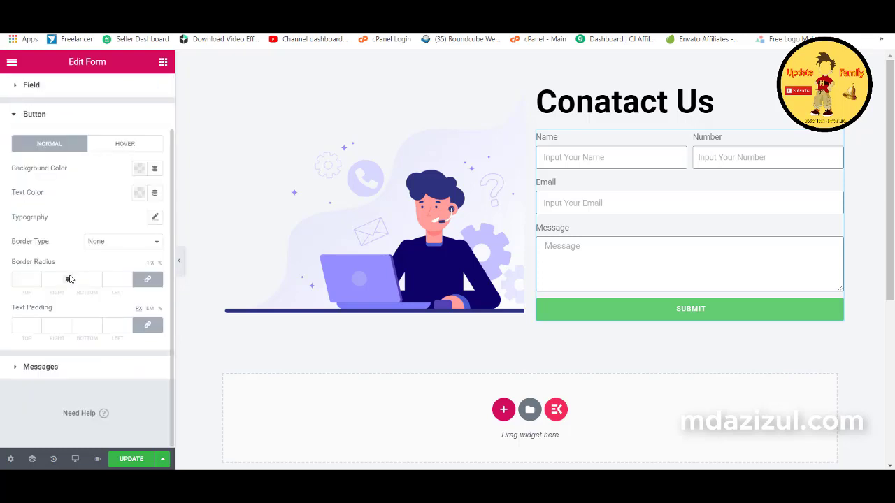
click(140, 169)
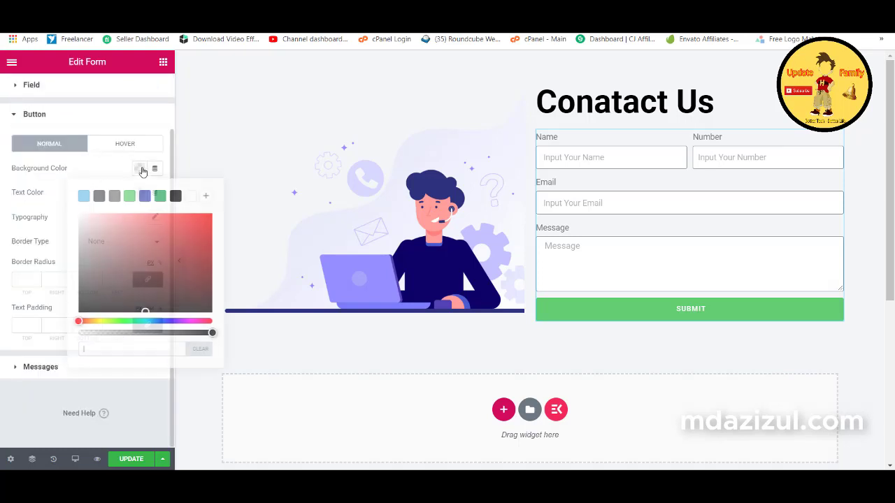
click(176, 197)
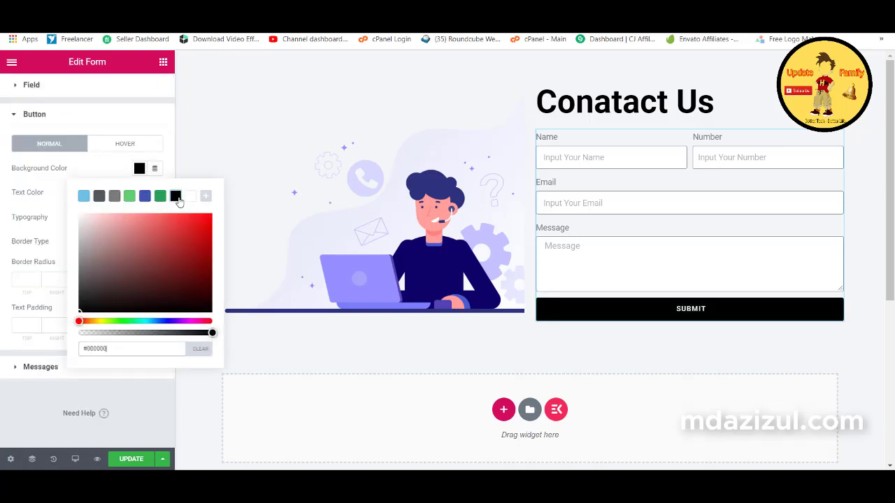
click(140, 169)
click(140, 193)
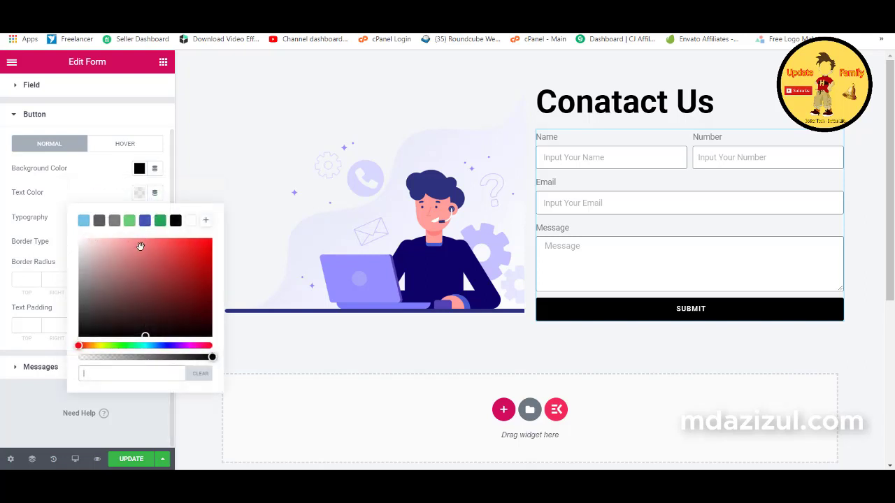
click(190, 220)
click(146, 195)
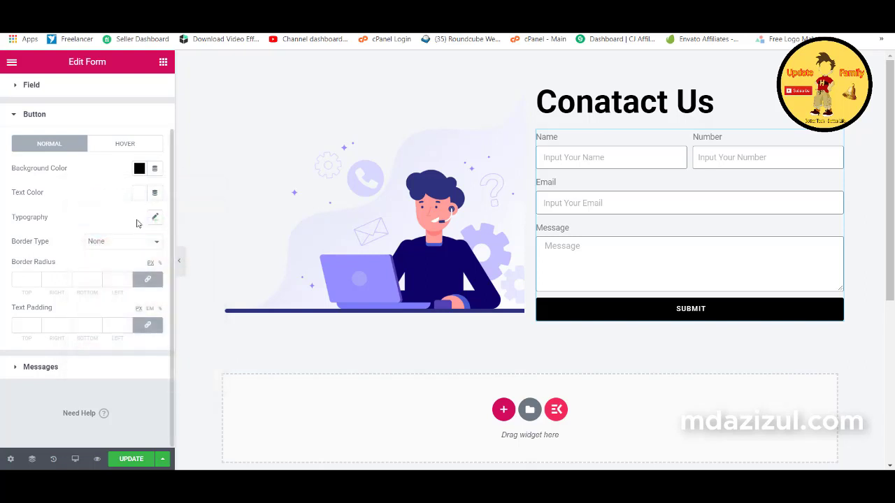
Step: Set the submit button label's font size to 1.5 em
click(155, 218)
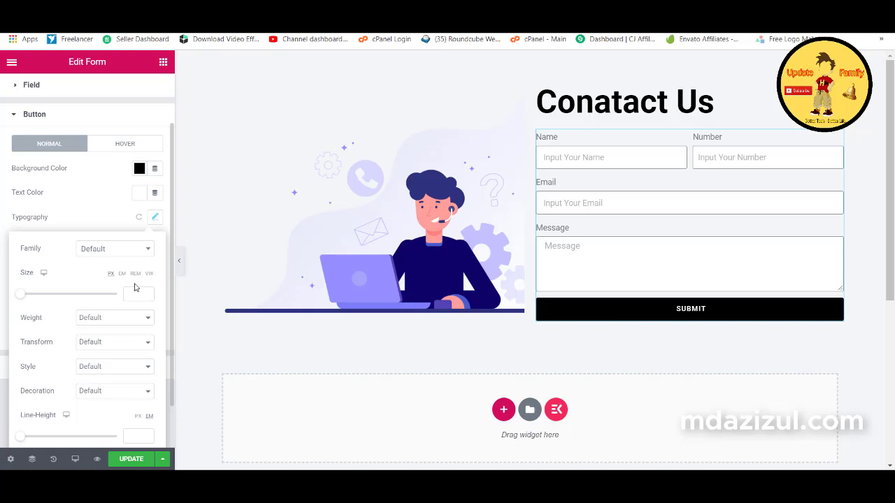
click(123, 273)
click(147, 294)
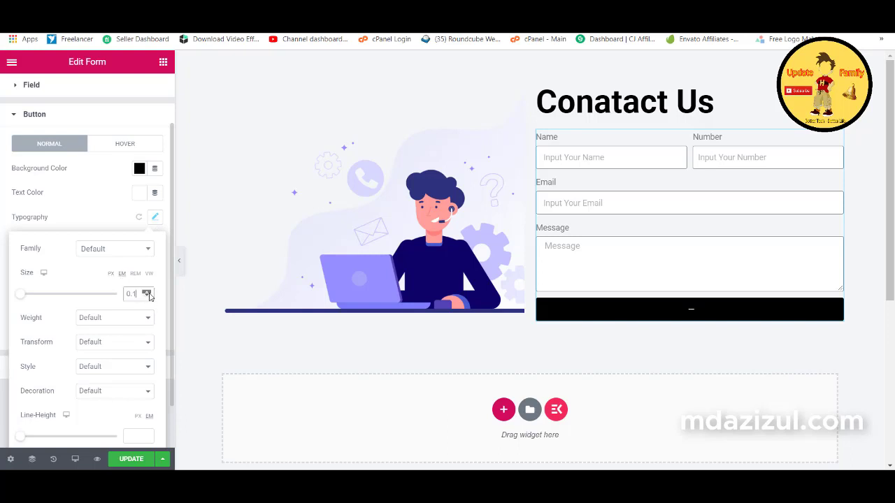
drag(148, 293, 148, 298)
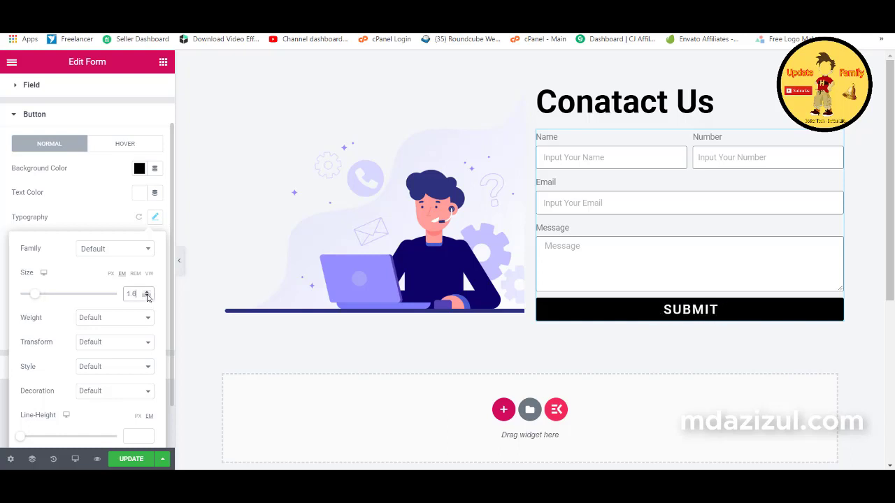
click(148, 298)
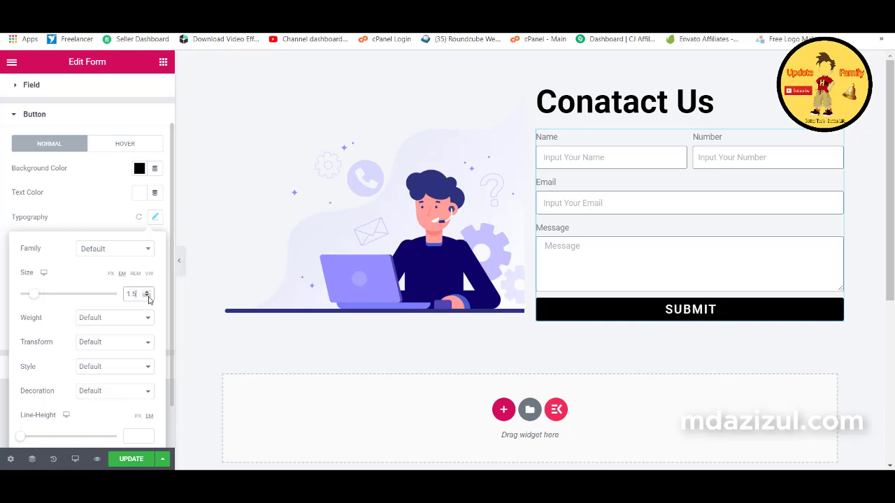
Step: Leave label decoration and font style at default, then move from Button to Messages styling
scroll(86, 294, down, 1)
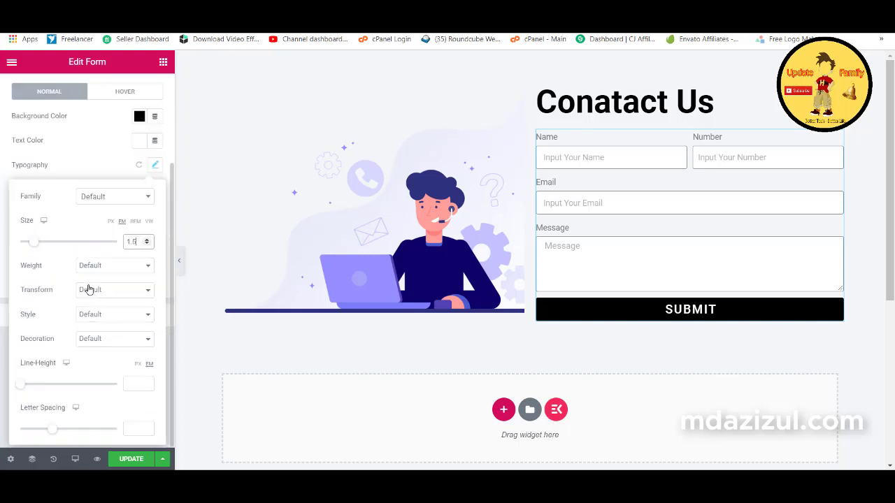
click(94, 340)
click(95, 342)
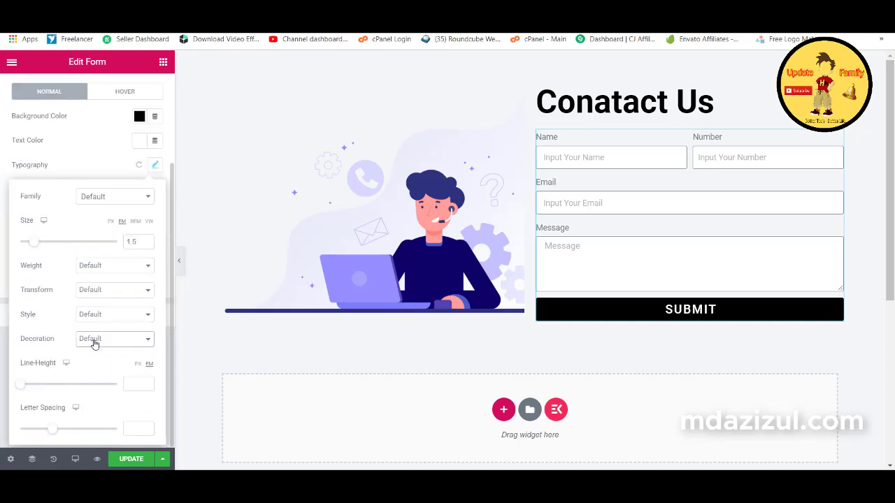
click(94, 343)
click(95, 343)
click(104, 316)
click(104, 321)
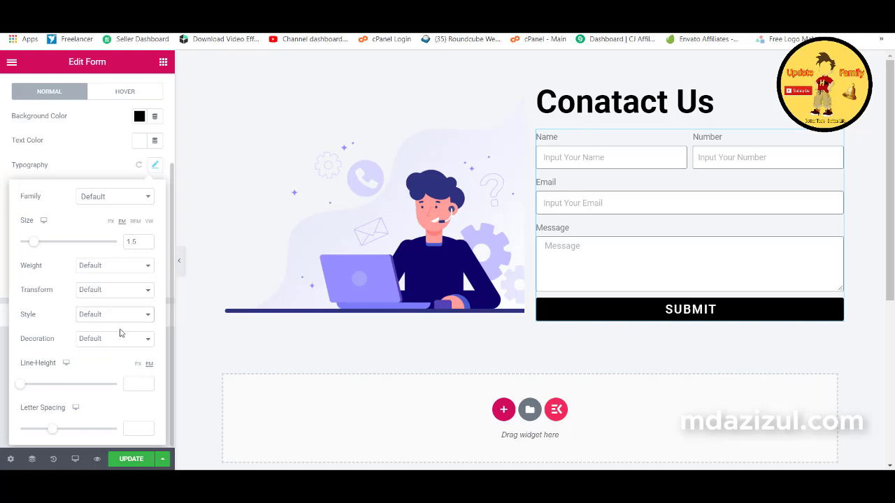
scroll(91, 163, up, 5)
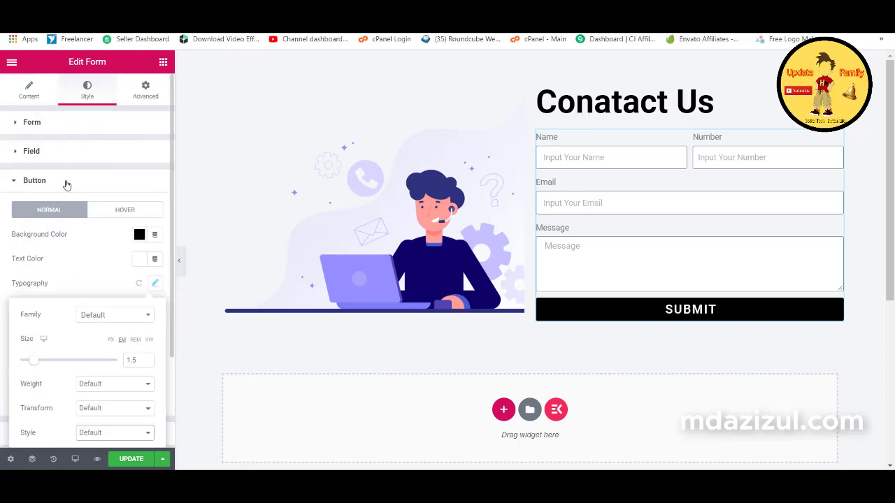
click(66, 181)
click(76, 218)
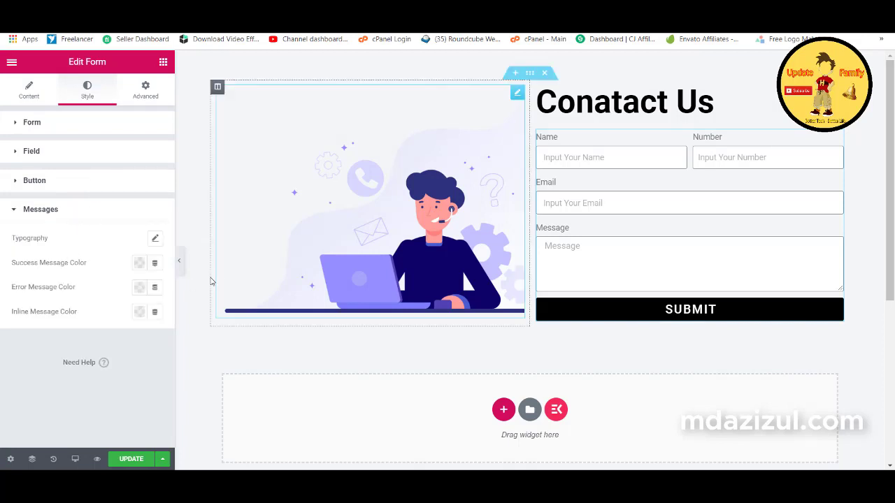
Step: Collapse the Messages and form spacing style sections
click(52, 211)
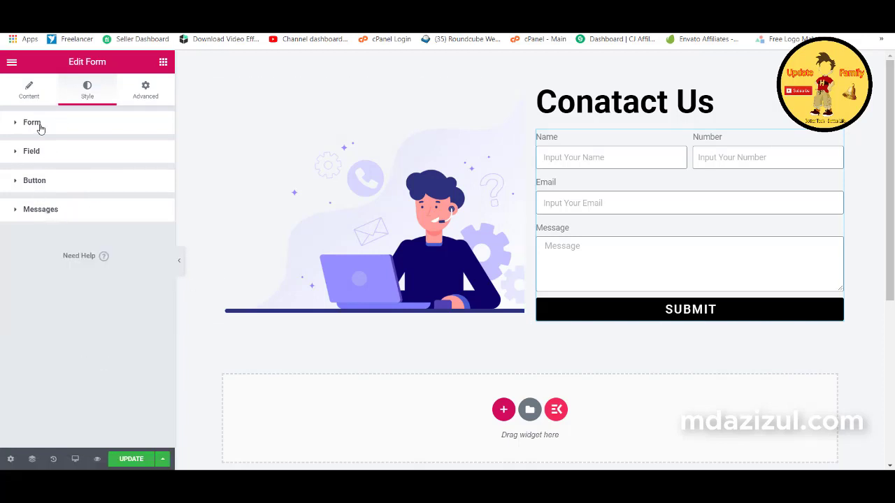
click(38, 125)
click(27, 126)
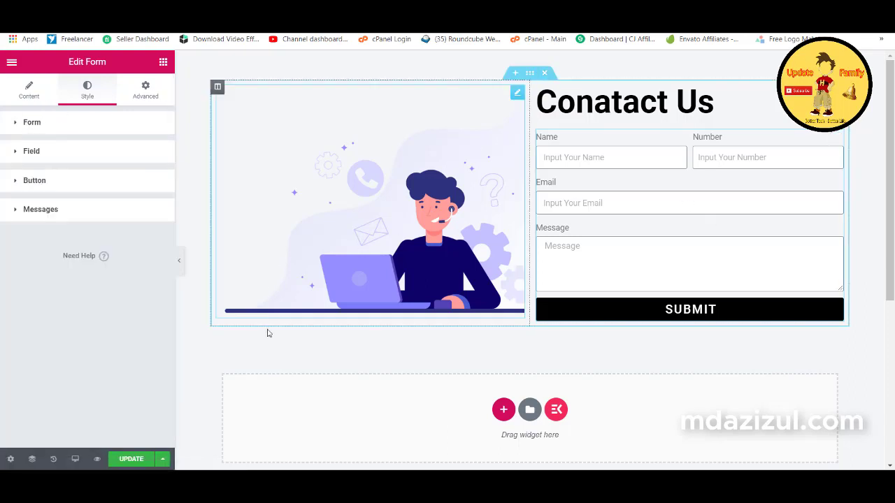
Step: Preview the layout with the side panel hidden, then select the Conatact Us heading
click(181, 264)
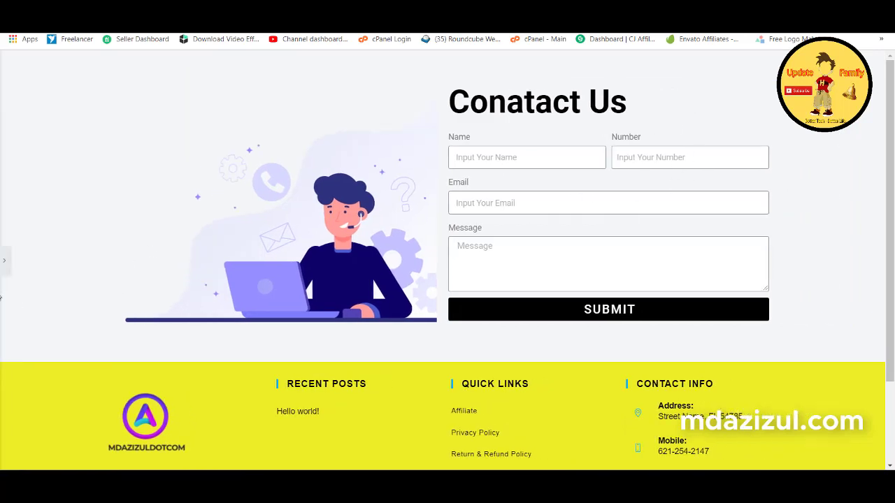
click(9, 263)
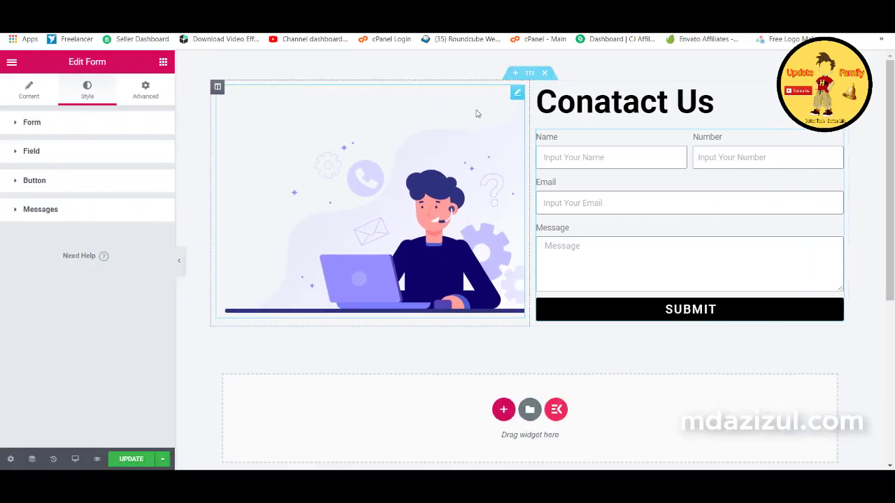
click(657, 98)
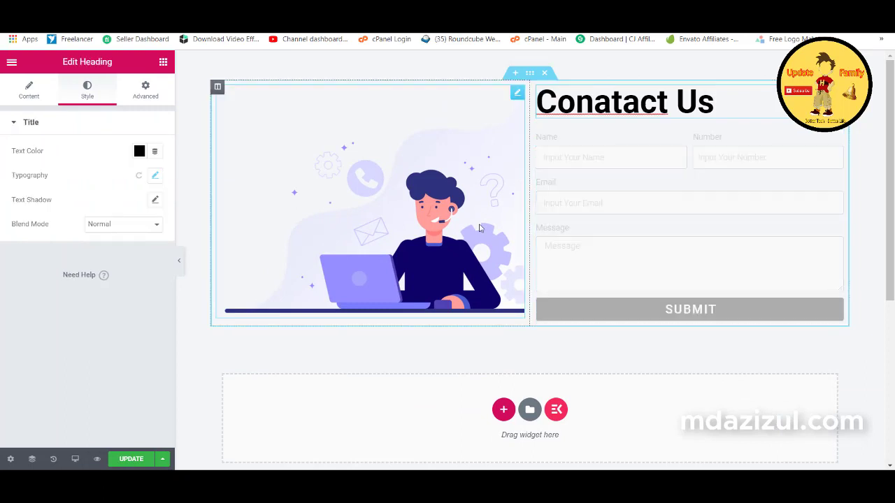
Step: Switch the canvas to the mobile preview
scroll(523, 222, down, 2)
mouse_move(74, 457)
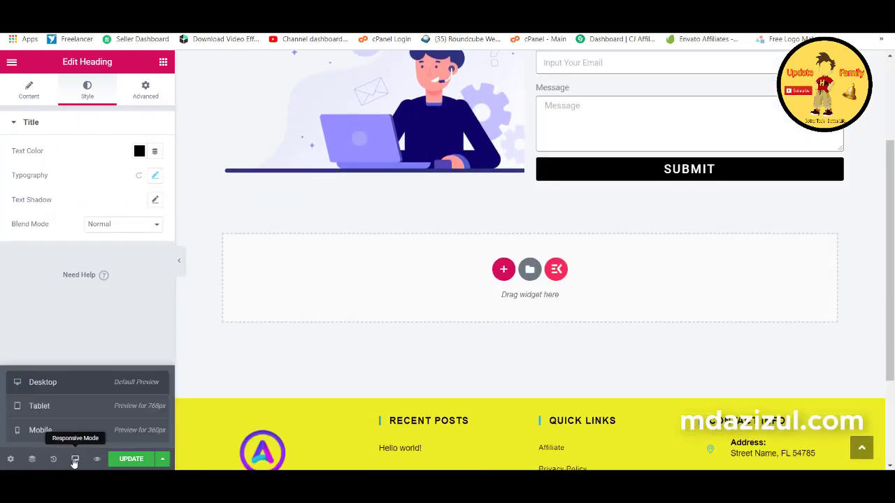
click(80, 434)
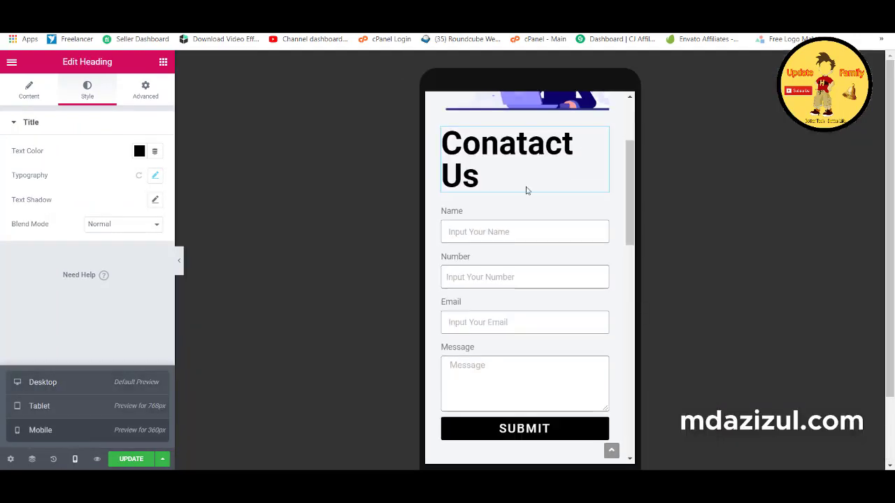
scroll(569, 218, up, 1)
scroll(586, 216, up, 1)
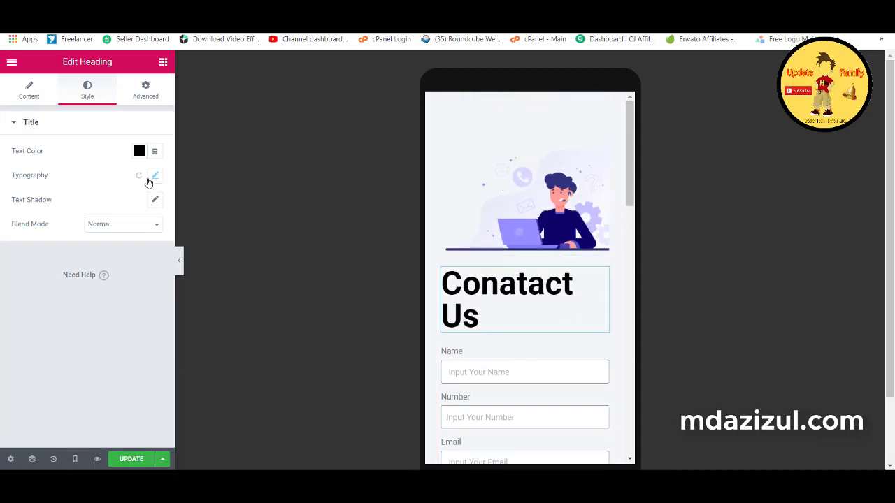
Step: Set the mobile heading font size to 3 em, then return to the desktop preview
click(154, 178)
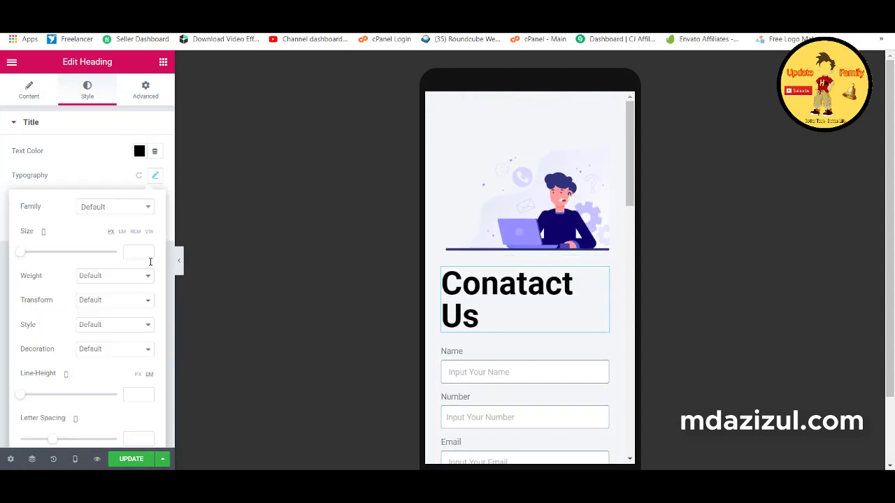
click(123, 232)
drag(150, 253, 145, 255)
click(145, 252)
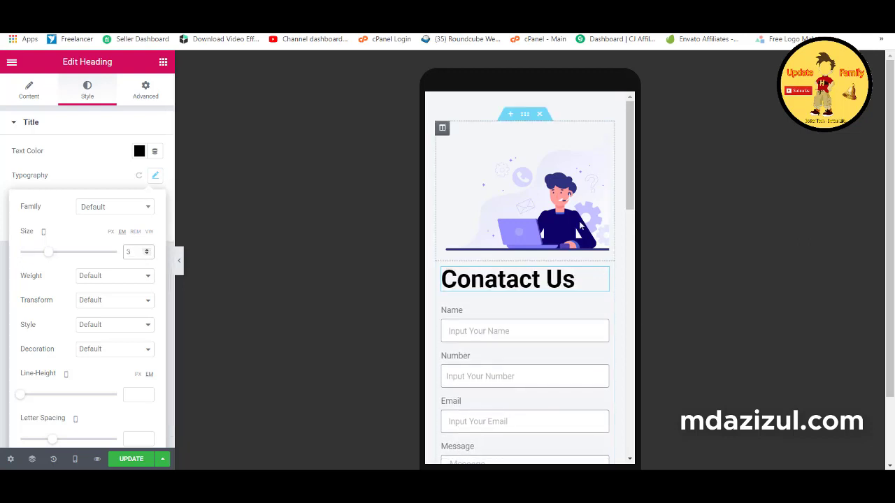
scroll(569, 209, down, 4)
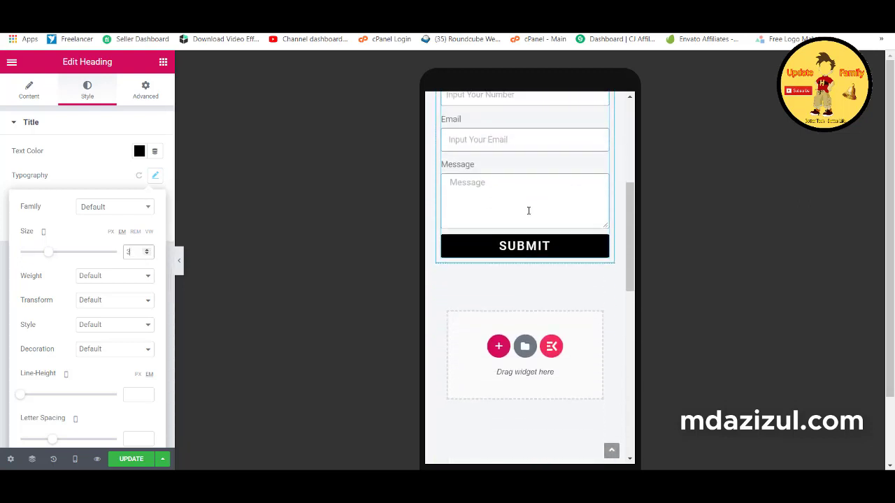
scroll(528, 208, down, 3)
scroll(528, 205, up, 10)
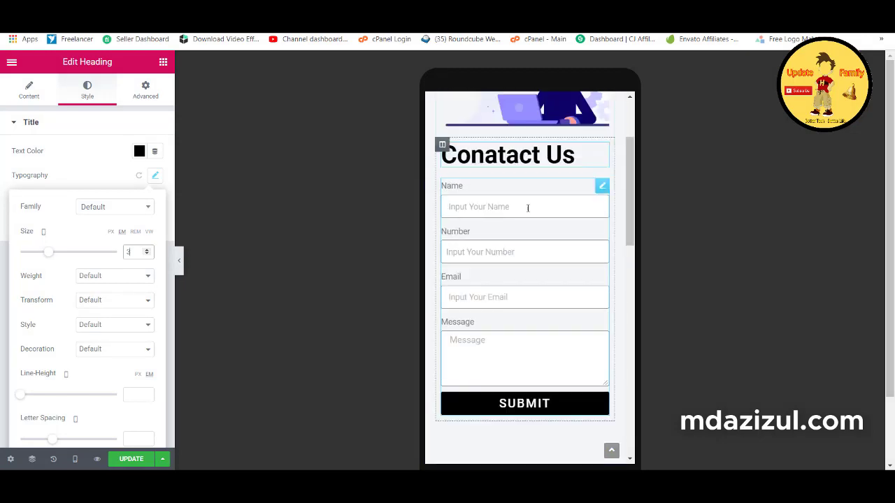
click(75, 458)
click(102, 384)
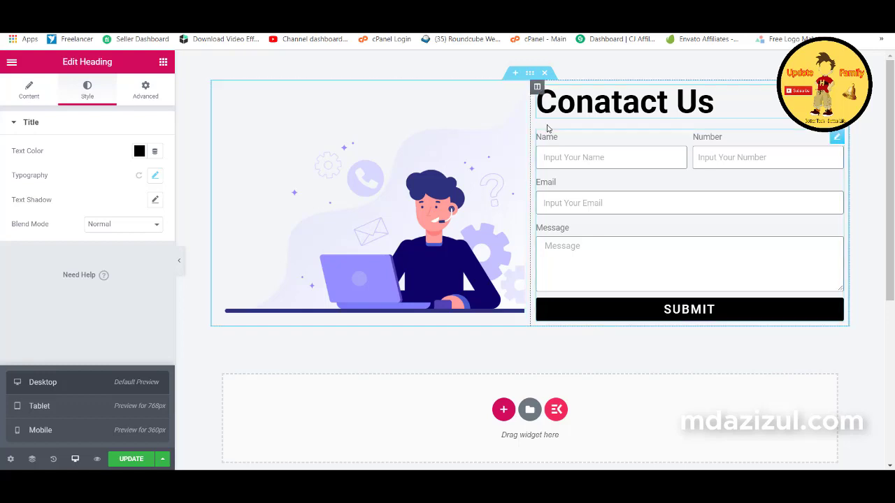
Step: Save the page with UPDATE and select the whole contact section
click(131, 460)
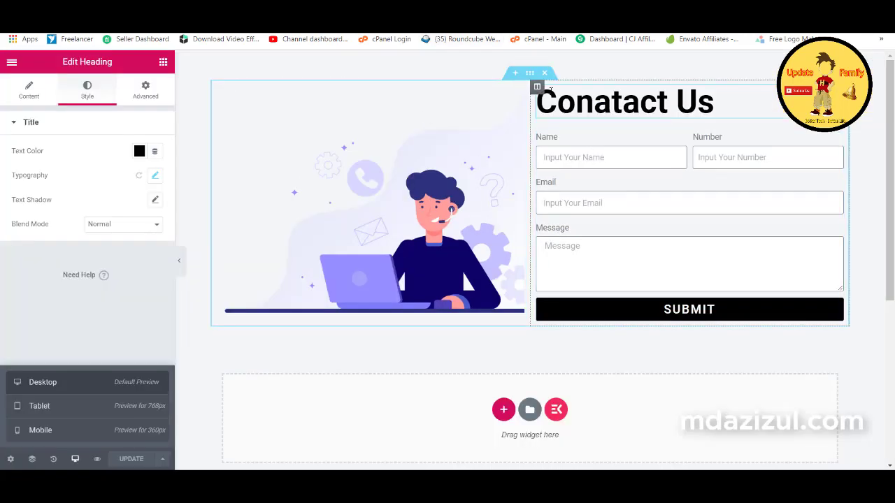
click(218, 87)
Step: Unlink the section margins, set top 5 and bottom 0 px, and save with UPDATE
click(145, 90)
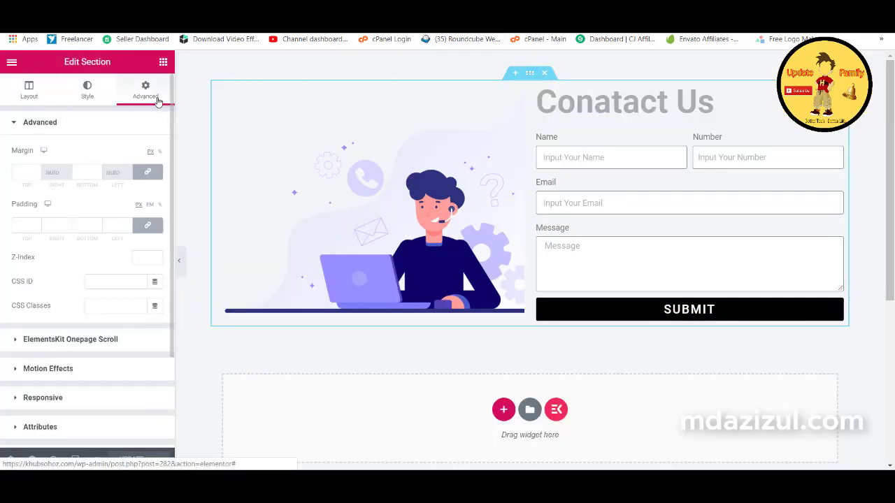
click(515, 73)
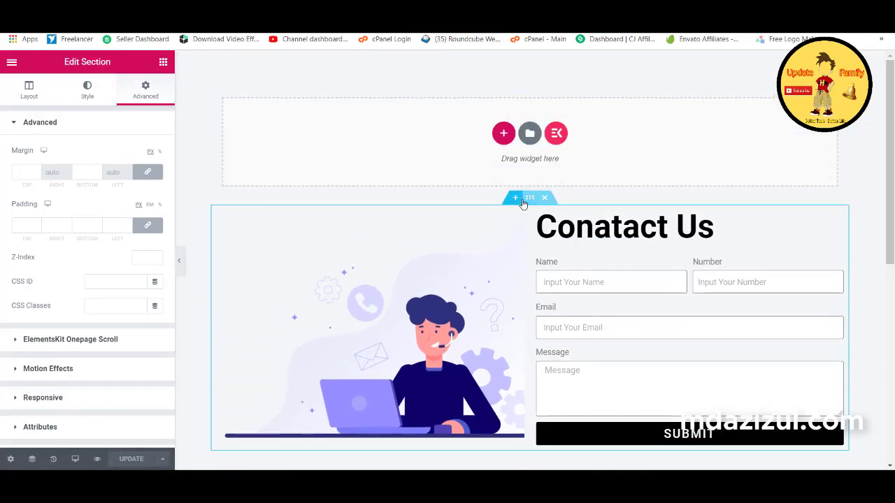
click(517, 197)
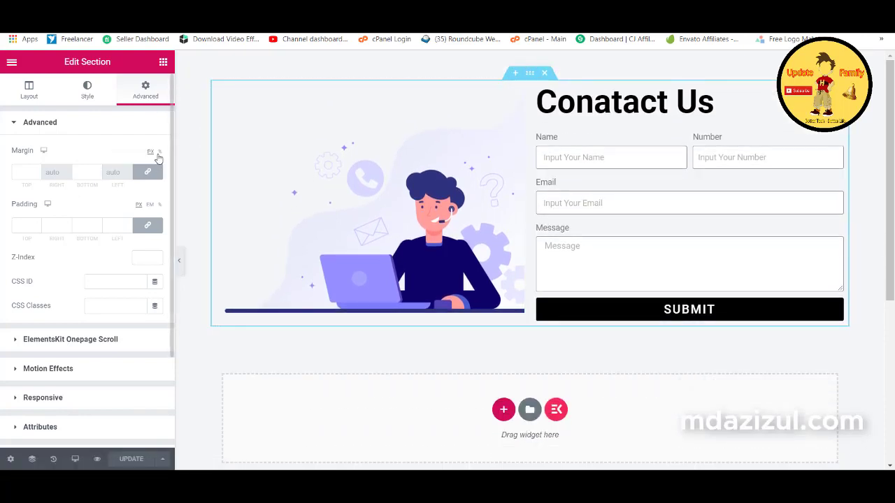
click(148, 173)
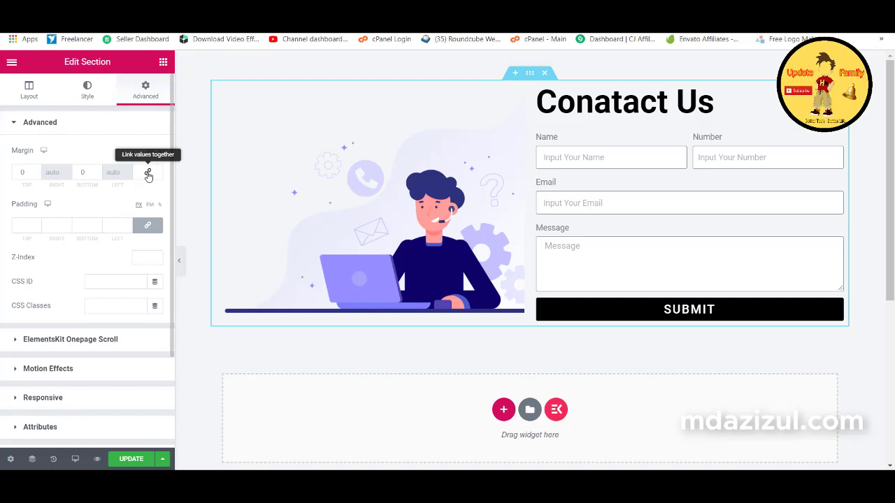
click(36, 170)
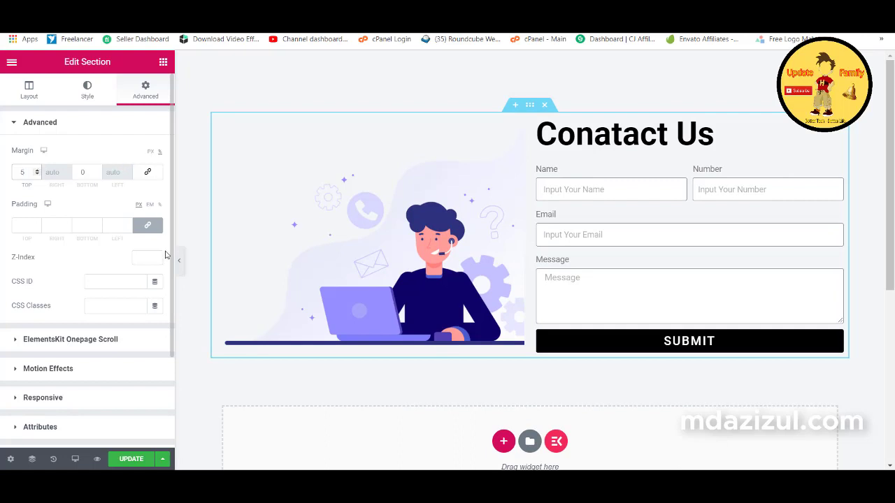
click(121, 456)
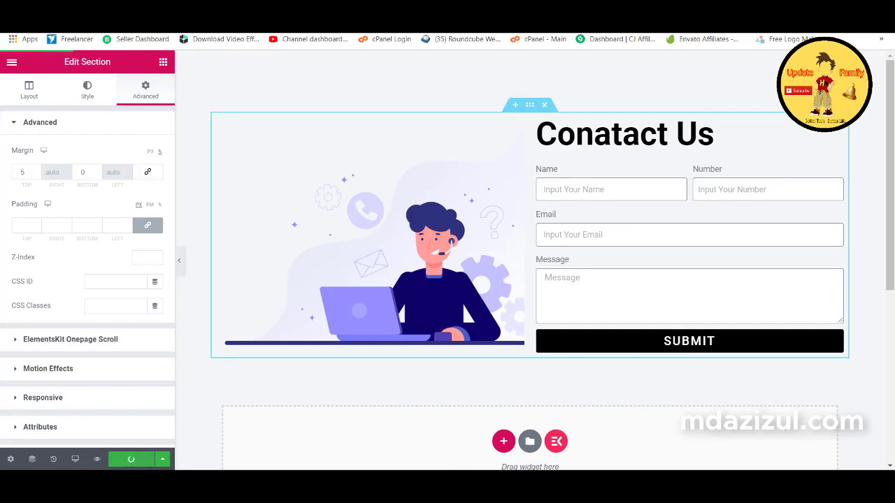
Step: Reload the live contact page in the front-end tab to check the saved layout
click(44, 33)
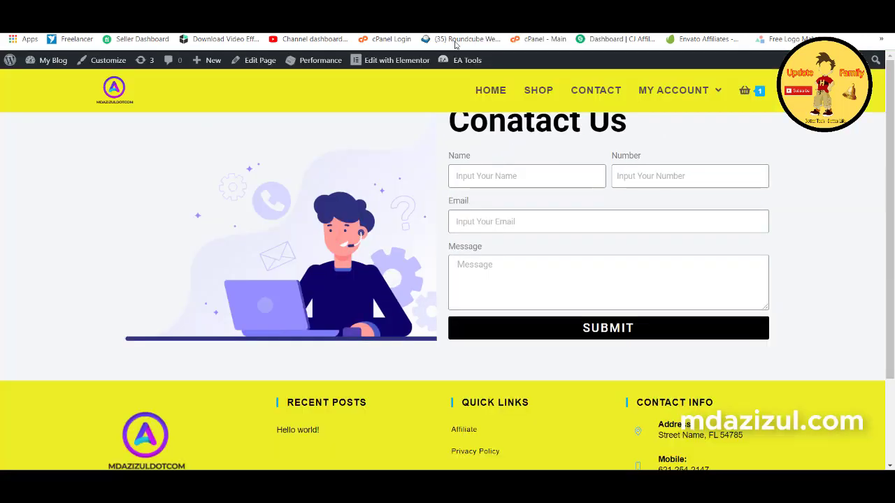
key(F5)
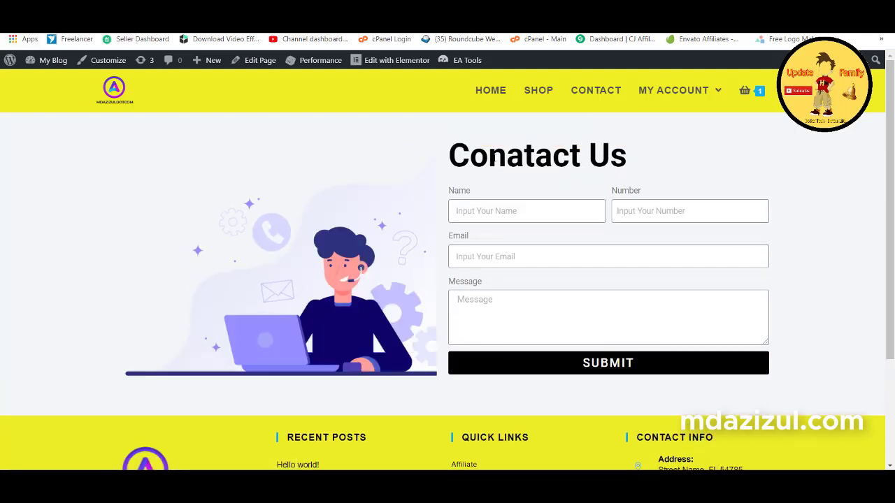
drag(470, 156, 580, 155)
click(580, 155)
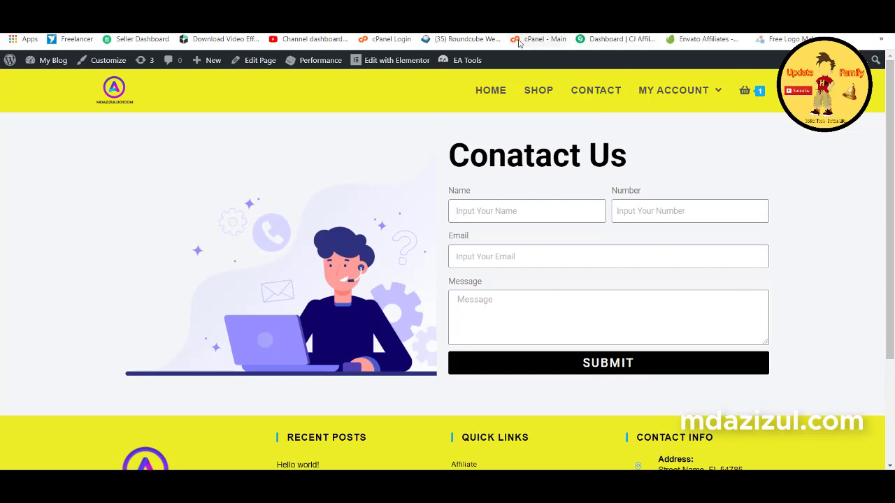